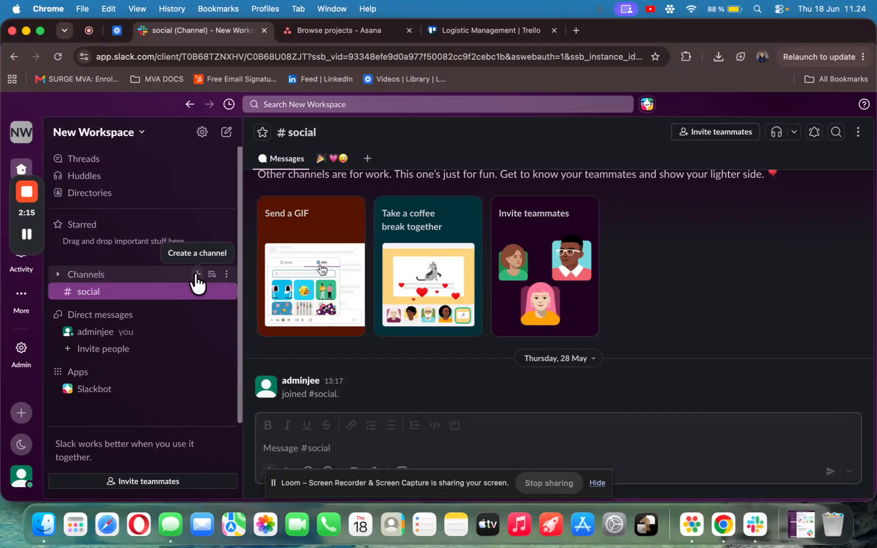
# - Start creating a new channel and enter logistic-department as its name
pyautogui.click(196, 274)
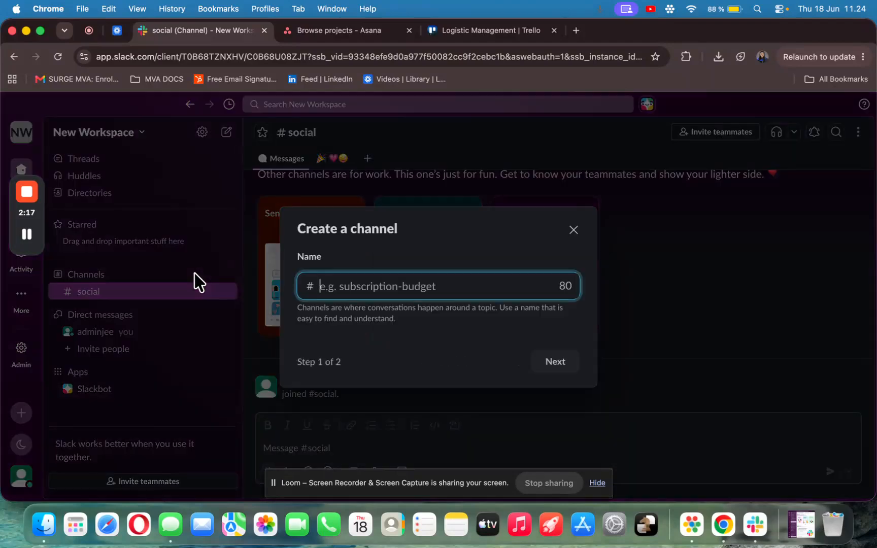
pyautogui.press('capslock')
pyautogui.write('logistic')
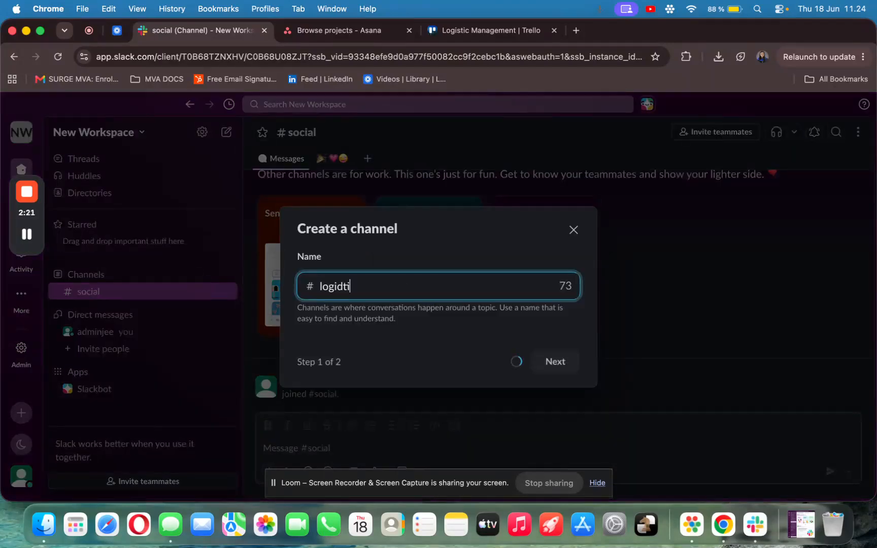
pyautogui.press('BackSpace')
pyautogui.press('BackSpace')
pyautogui.press('BackSpace')
pyautogui.press('BackSpace')
pyautogui.write('stic')
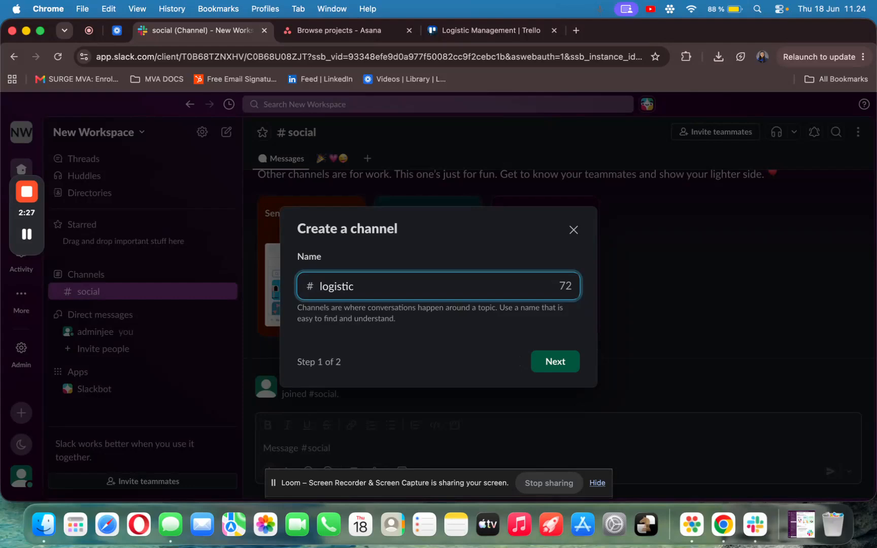
pyautogui.write('-department')
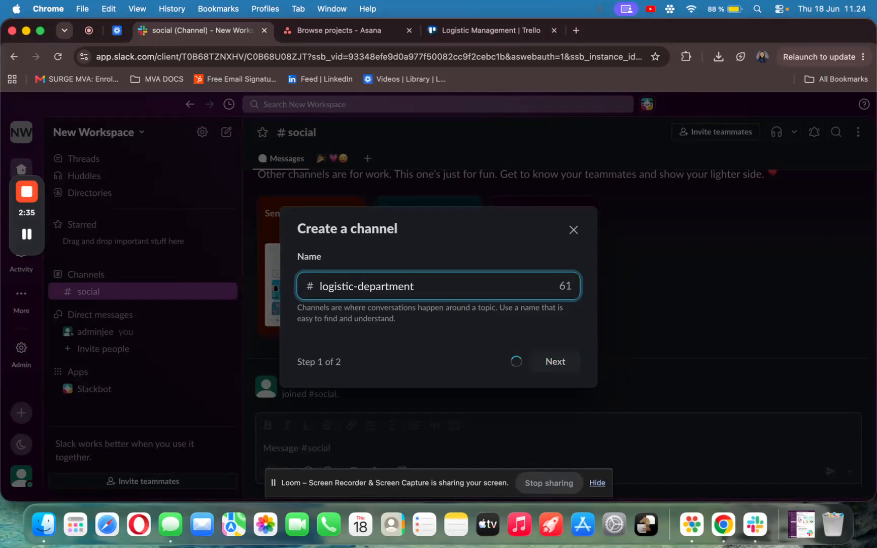
# - Change the new channel's name to logistic-management and continue to its visibility settings
pyautogui.press('BackSpace')
pyautogui.press('BackSpace')
pyautogui.press('BackSpace')
pyautogui.press('BackSpace')
pyautogui.press('BackSpace')
pyautogui.press('BackSpace')
pyautogui.press('BackSpace')
pyautogui.press('BackSpace')
pyautogui.press('BackSpace')
pyautogui.press('BackSpace')
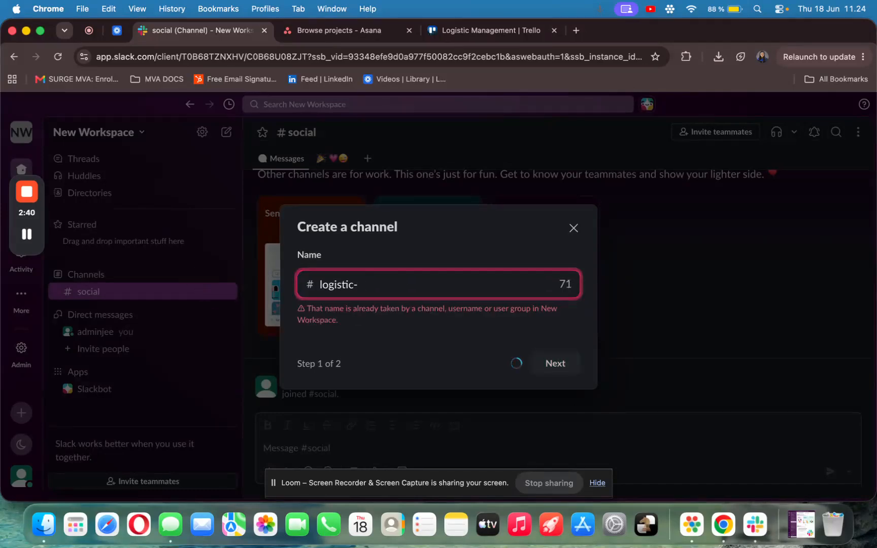
pyautogui.write('management')
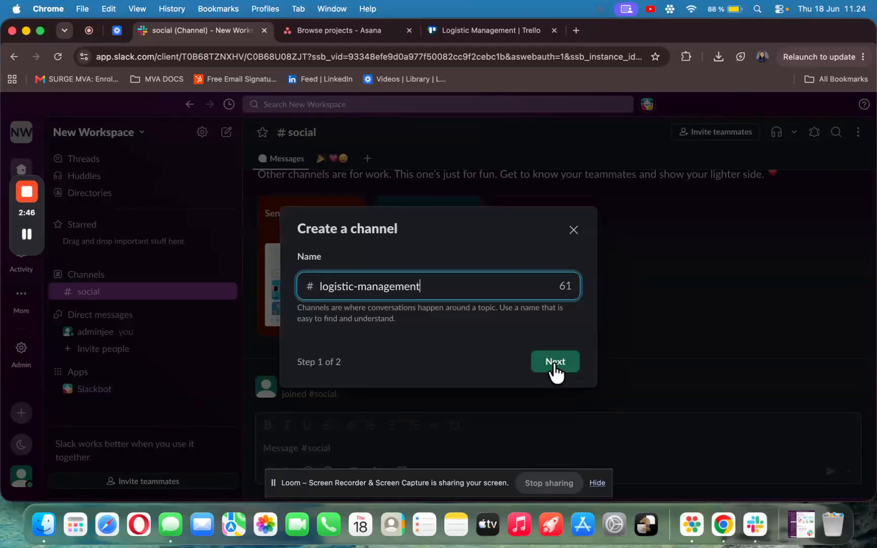
pyautogui.click(554, 364)
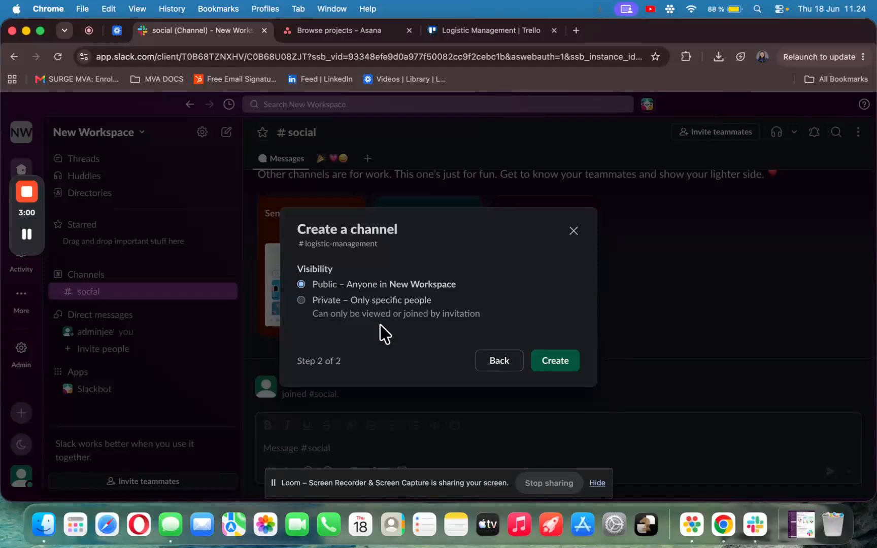
# - Make the logistic-management channel private, create it, and skip adding people
pyautogui.click(302, 300)
pyautogui.click(554, 362)
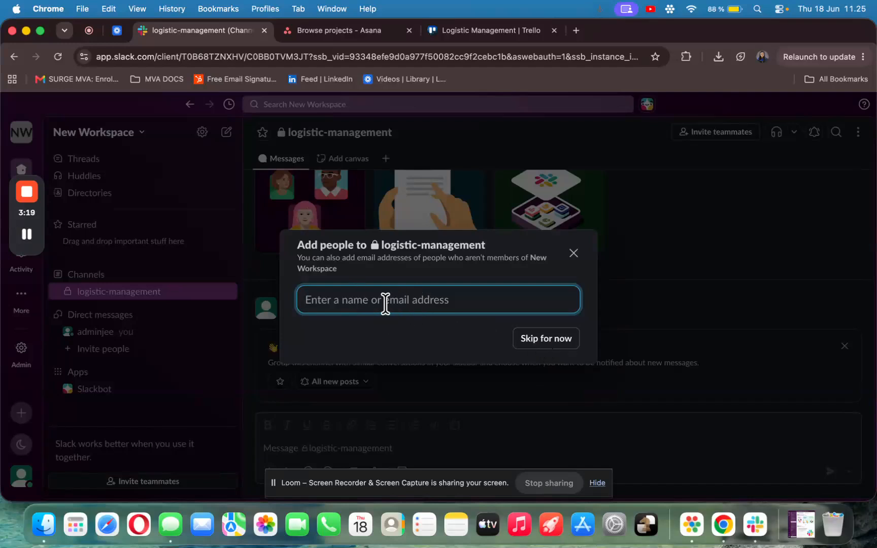
pyautogui.click(545, 338)
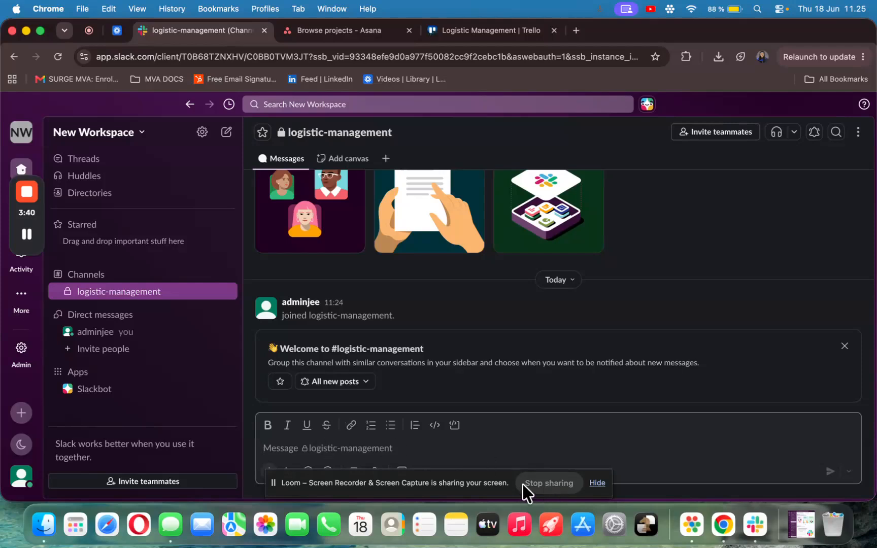
pyautogui.moveTo(504, 483); pyautogui.dragTo(773, 73)
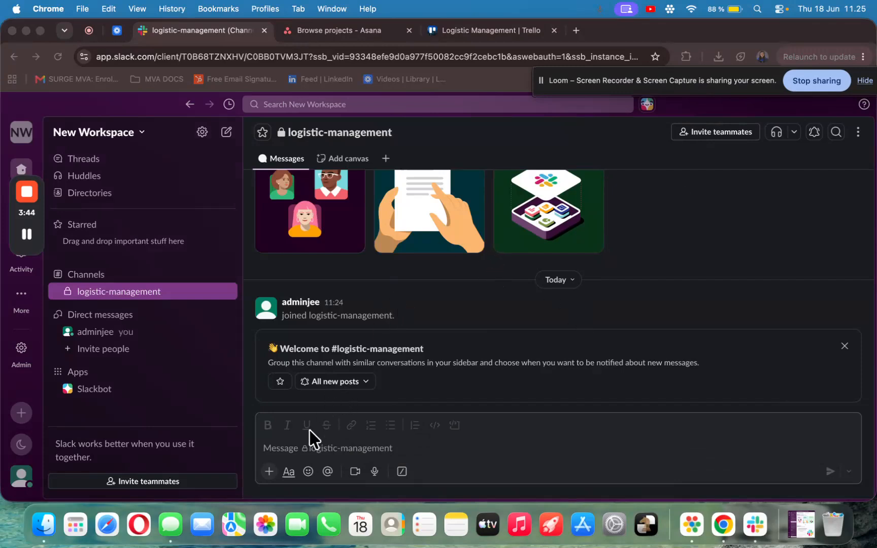
pyautogui.click(288, 448)
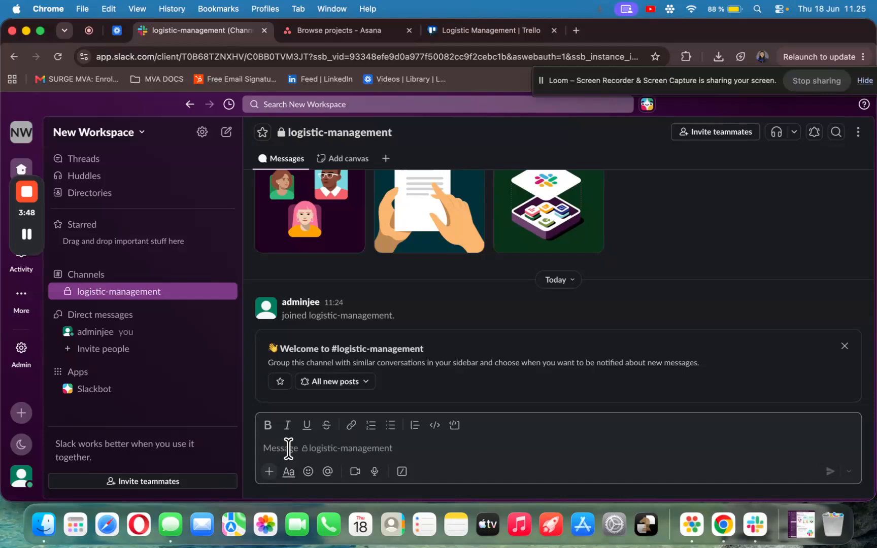
pyautogui.click(328, 471)
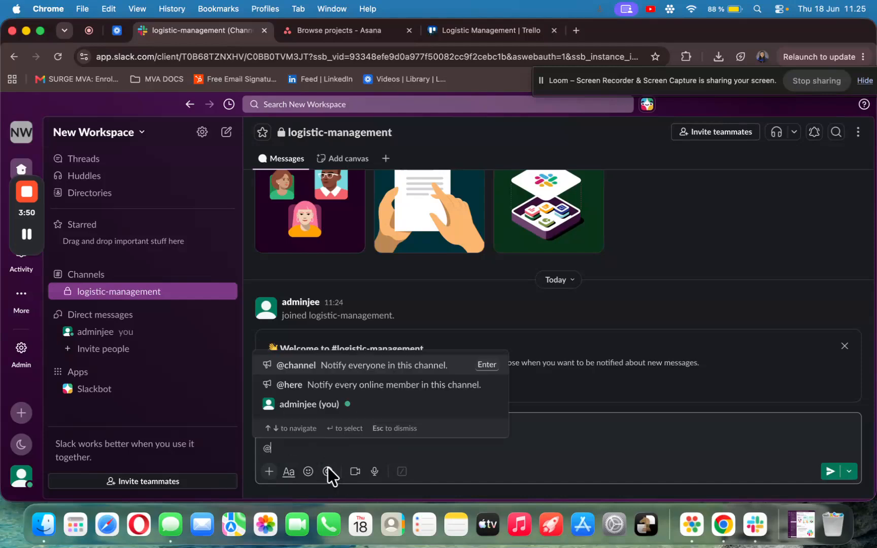
pyautogui.press('BackSpace')
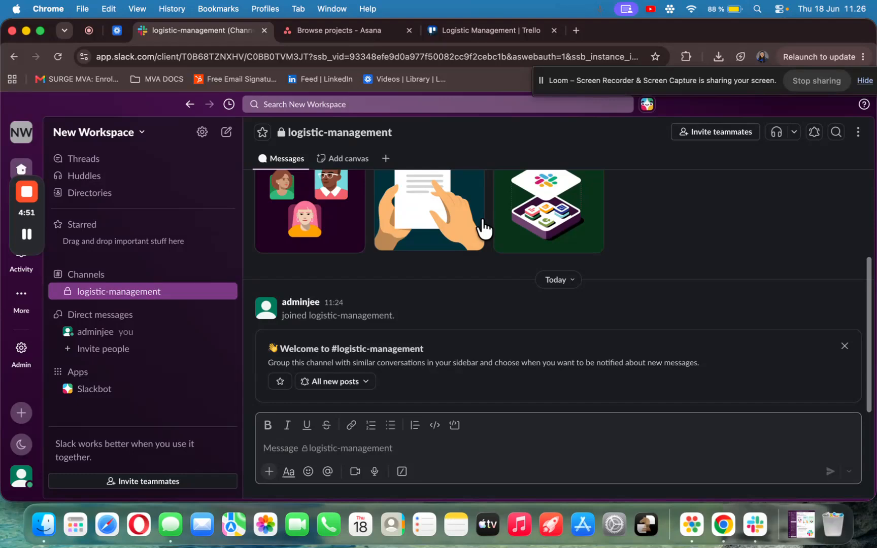
# - Switch to the Logistic Management board in Trello
pyautogui.click(487, 32)
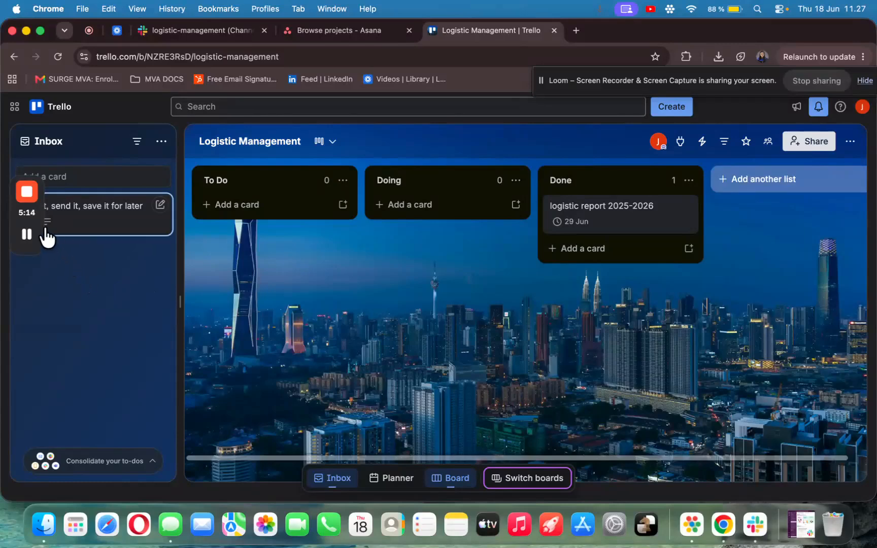
pyautogui.moveTo(45, 231); pyautogui.dragTo(46, 319)
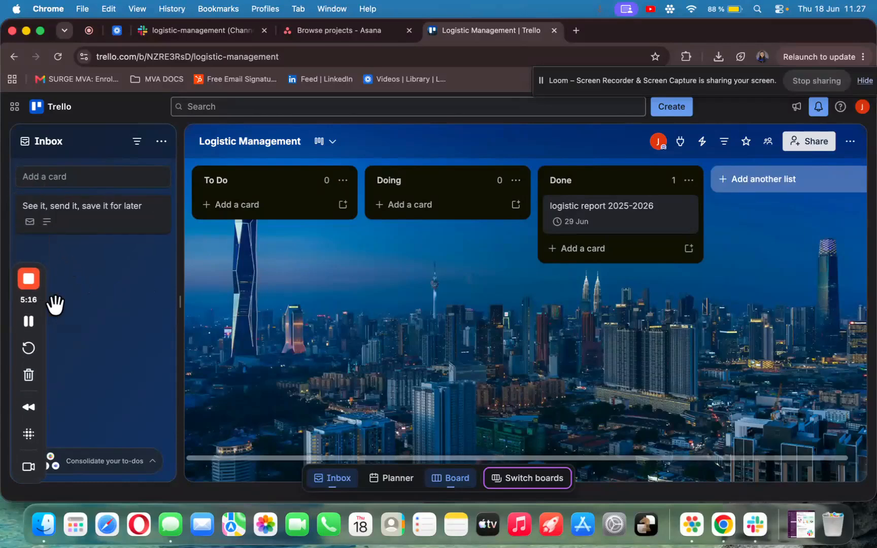
pyautogui.click(15, 107)
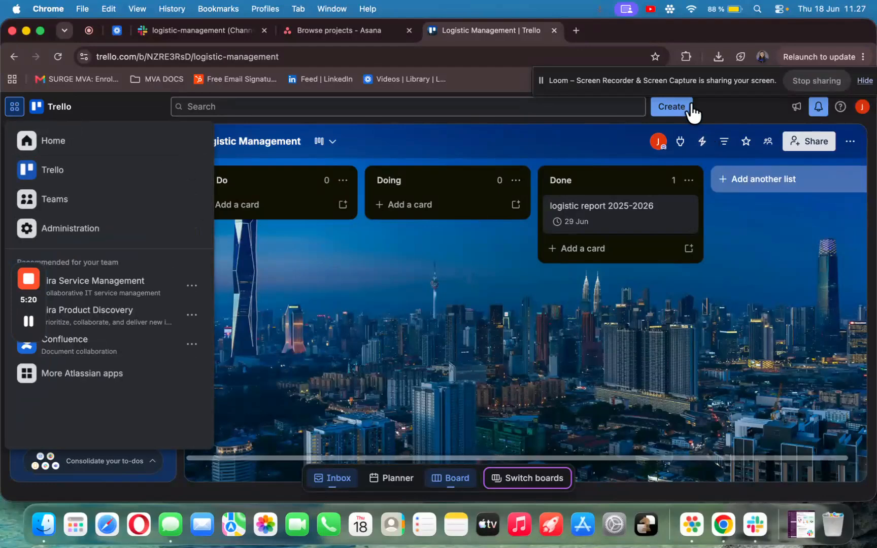
pyautogui.click(315, 348)
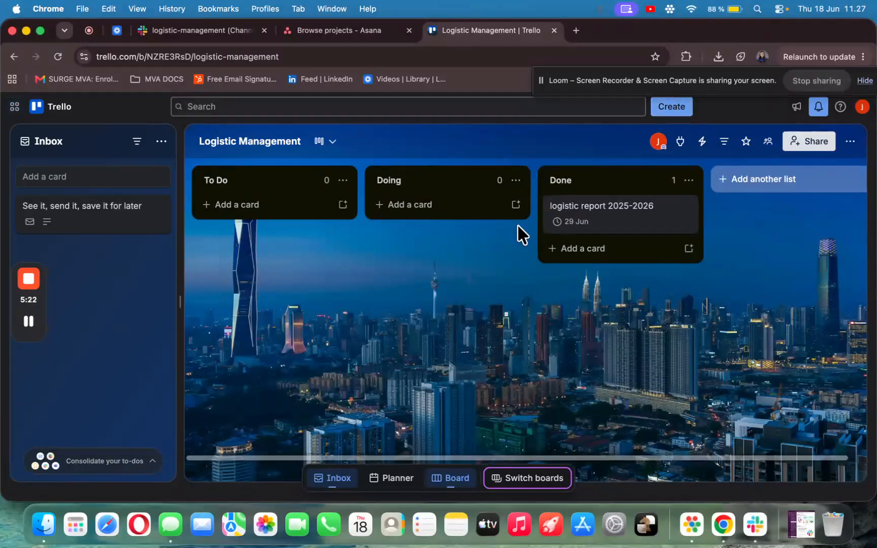
# - Create a board titled "shipping management" with the orange sunset city background and Private visibility
pyautogui.click(673, 113)
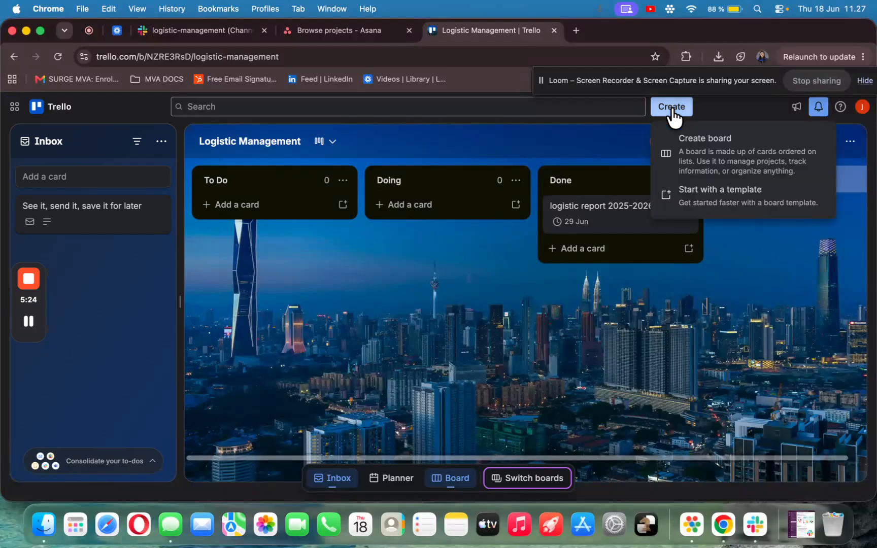
pyautogui.click(703, 145)
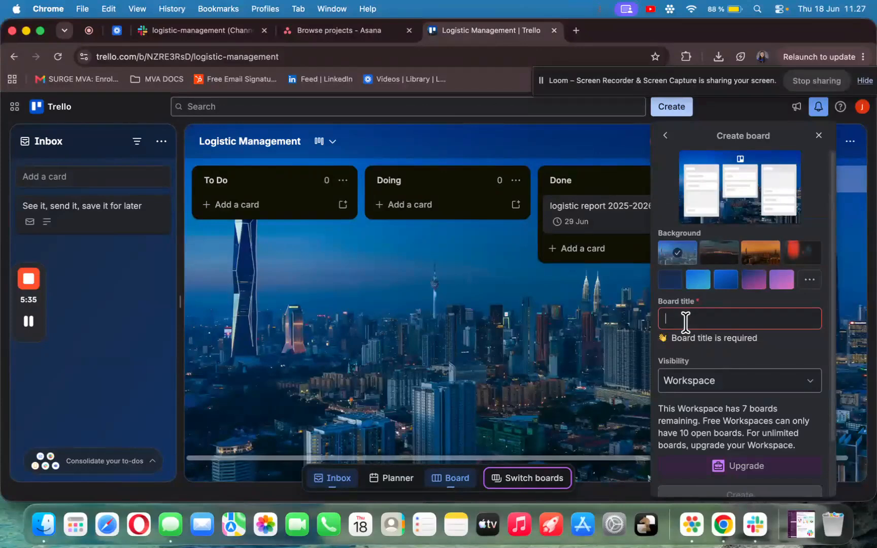
pyautogui.write('shipping m')
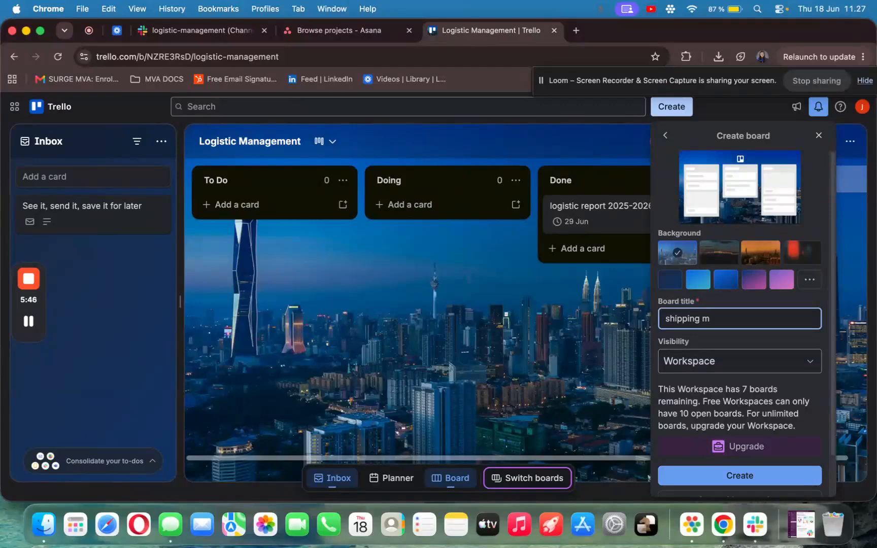
pyautogui.write('anagement')
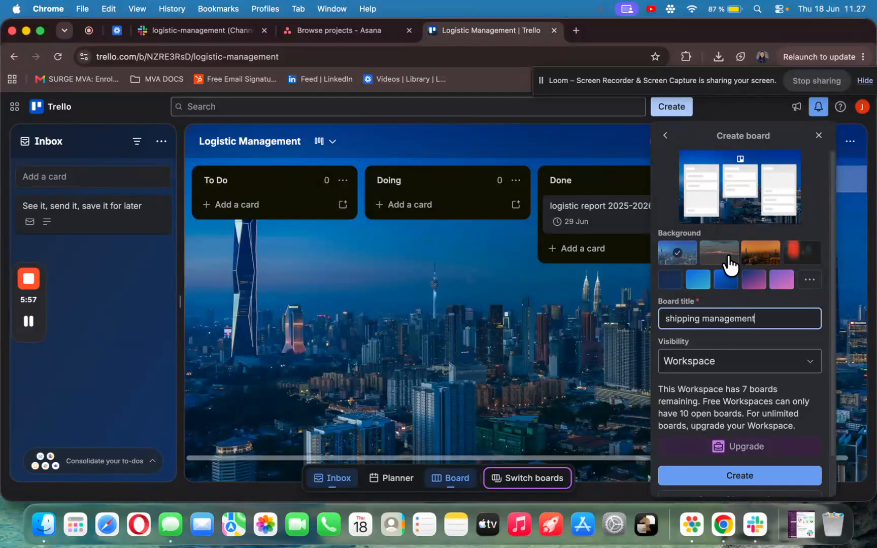
pyautogui.click(757, 258)
pyautogui.click(799, 366)
pyautogui.click(706, 417)
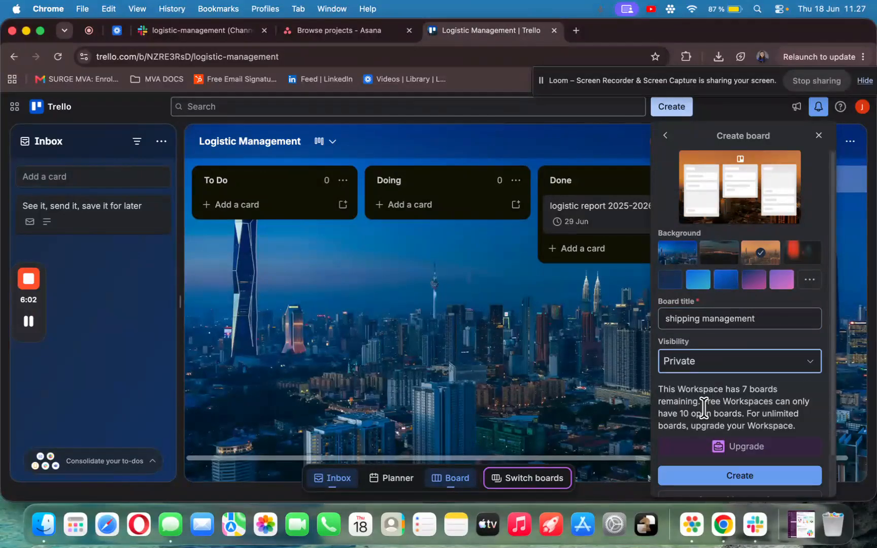
pyautogui.click(744, 483)
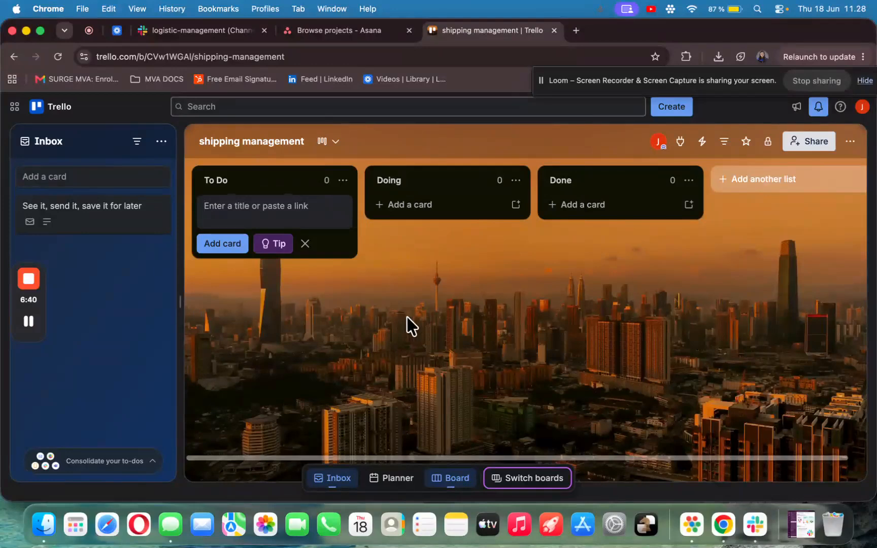
# - Add a card titled "Shipping report 2025-2026" to the Inbox
pyautogui.click(88, 178)
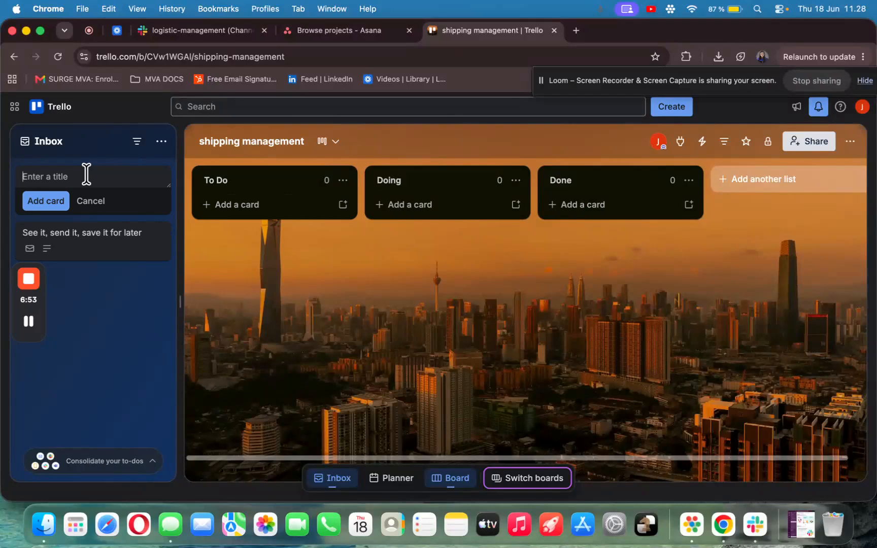
pyautogui.write('Shipping report 2025-202')
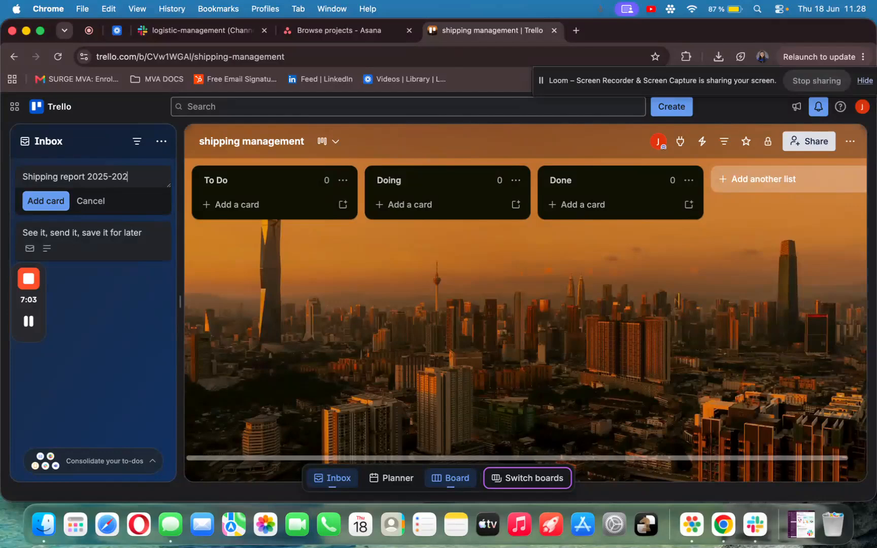
pyautogui.write('6')
pyautogui.press('Return')
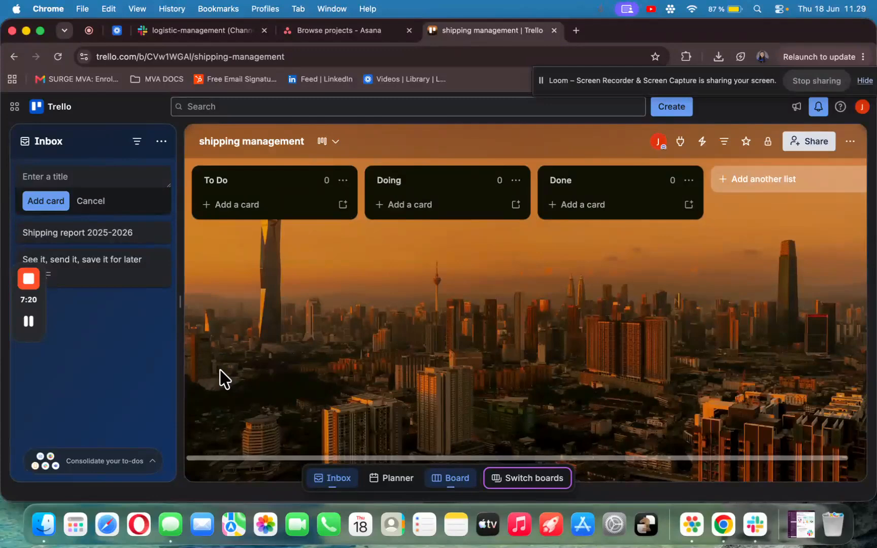
# - Give the Shipping report 2025-2026 card a due date of 29/06/2026 at 12:00 with a reminder 2 days before
pyautogui.click(109, 234)
pyautogui.click(255, 302)
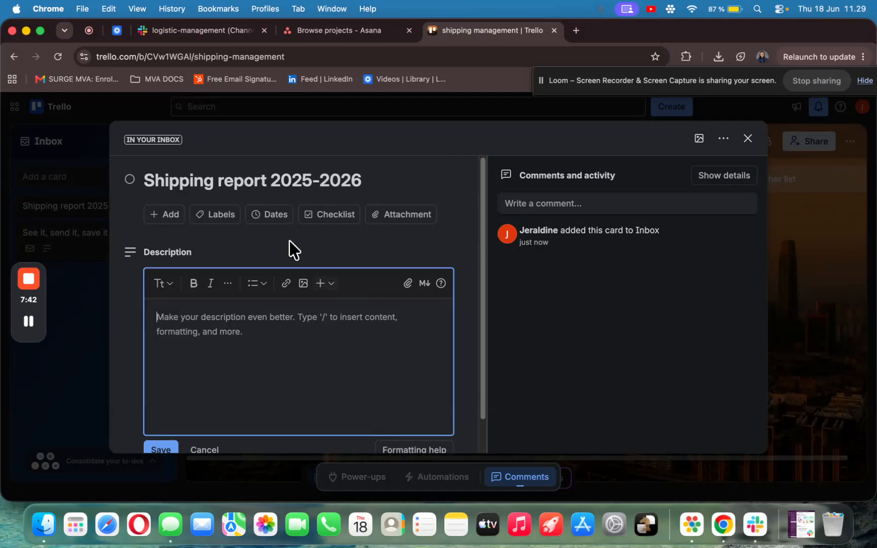
pyautogui.click(272, 216)
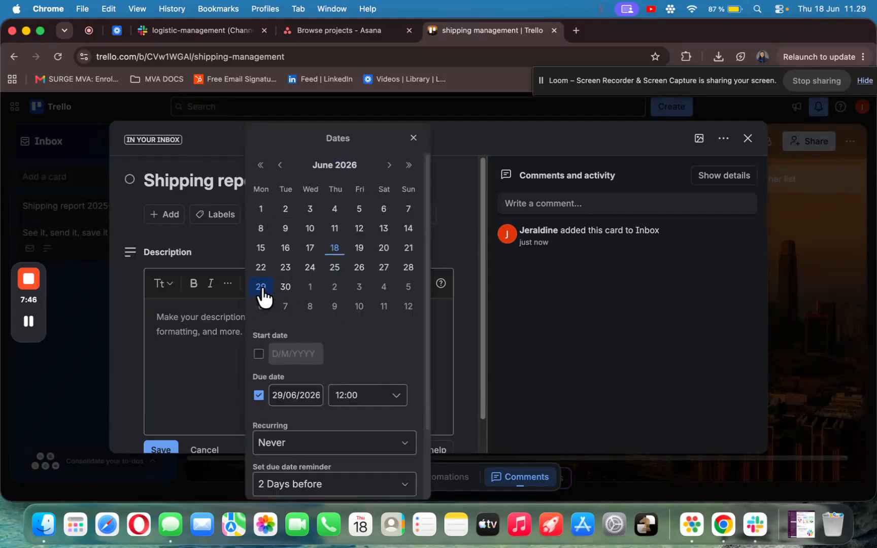
pyautogui.scroll(-2, 355, 435)
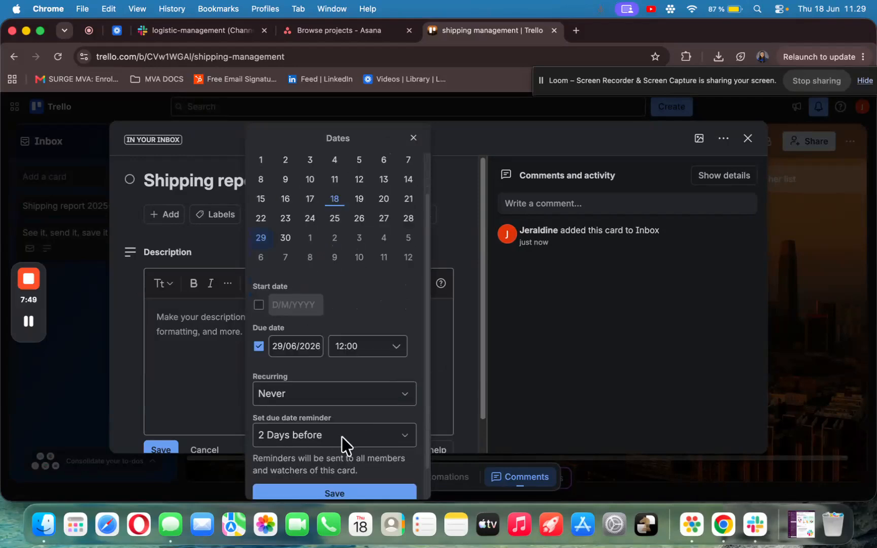
pyautogui.scroll(-1, 360, 442)
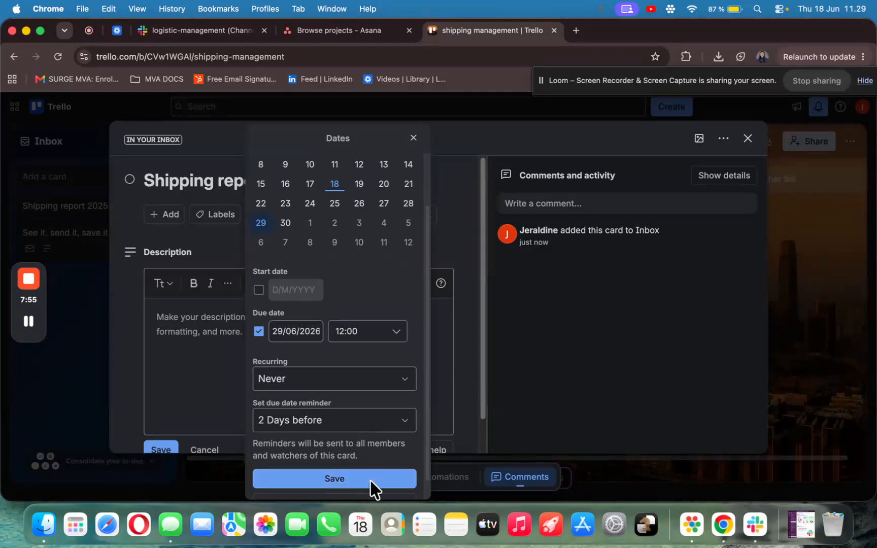
pyautogui.click(335, 479)
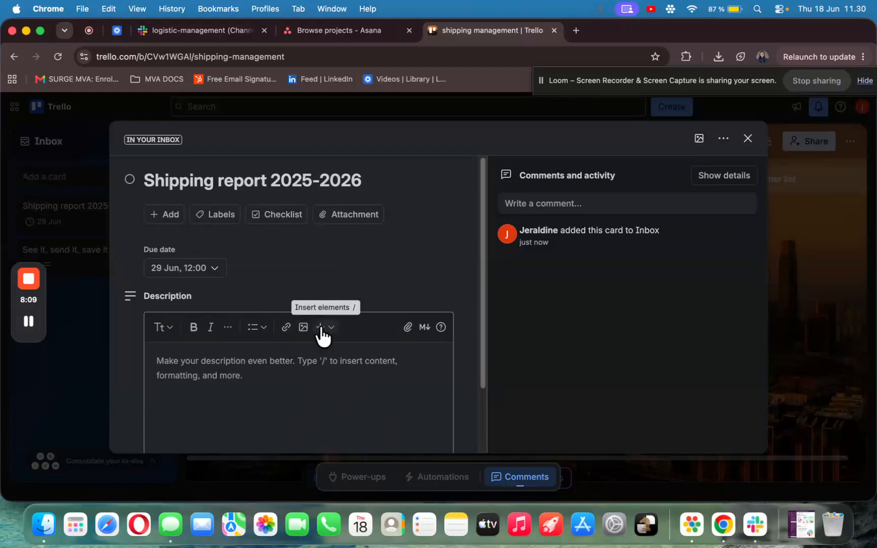
# - Save the blank description, close the Shipping report 2025-2026 card, and move it from the Inbox to the To Do list
pyautogui.scroll(-2, 279, 438)
pyautogui.scroll(-1, 272, 432)
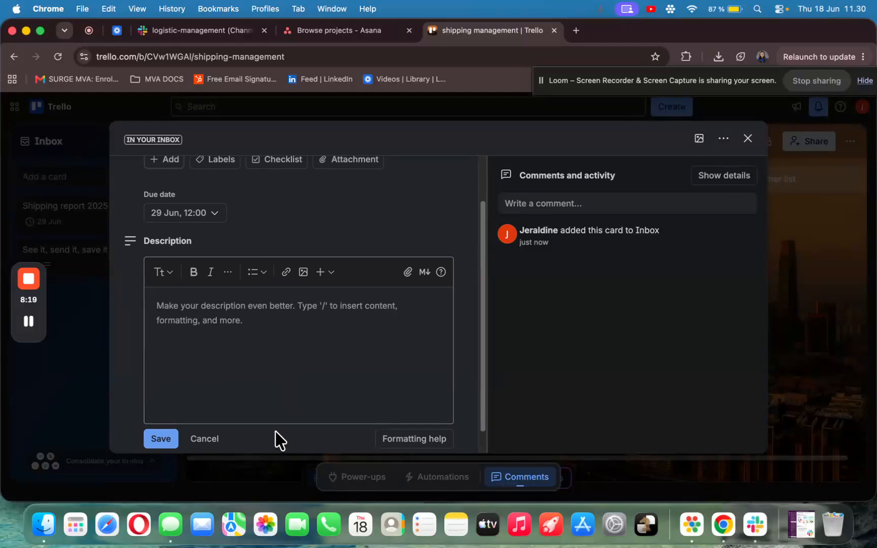
pyautogui.click(161, 440)
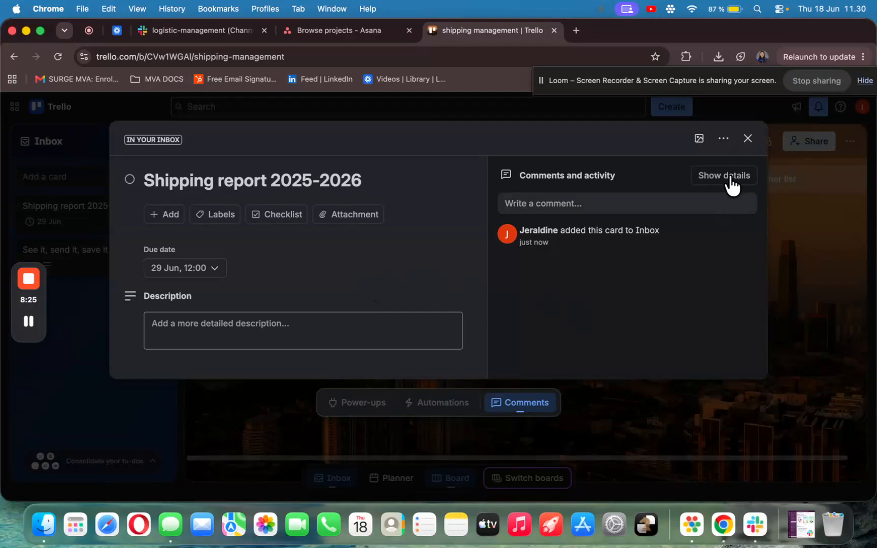
pyautogui.click(747, 140)
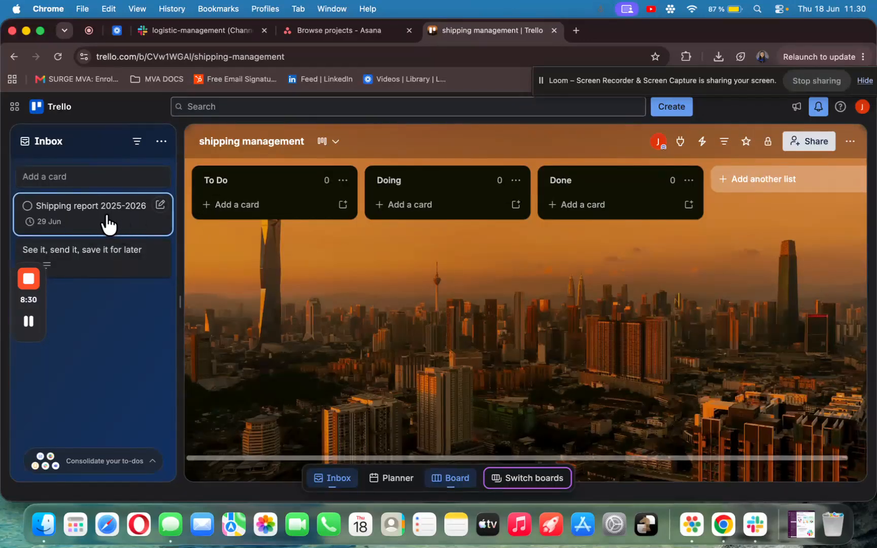
pyautogui.moveTo(84, 229); pyautogui.dragTo(271, 233)
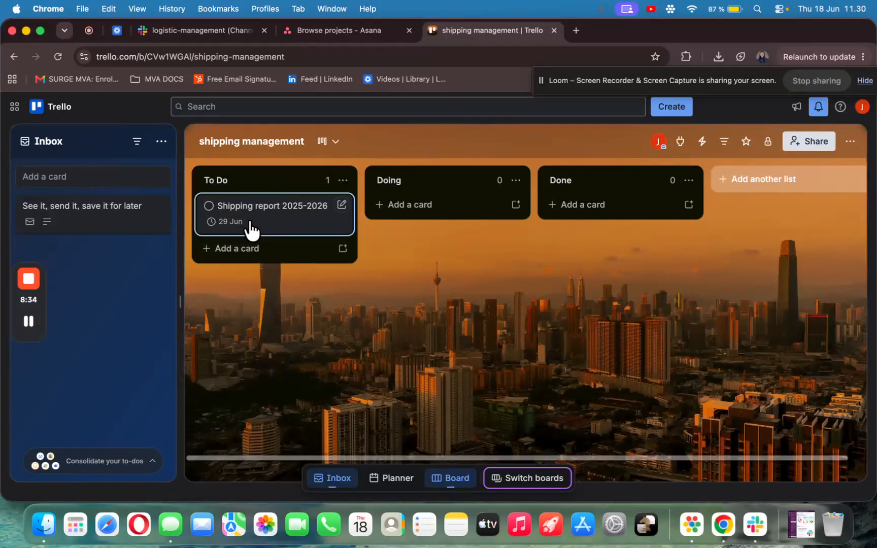
# - Move the Shipping report 2025-2026 card from To Do to Doing, then on to the Done list
pyautogui.moveTo(252, 230); pyautogui.dragTo(395, 206)
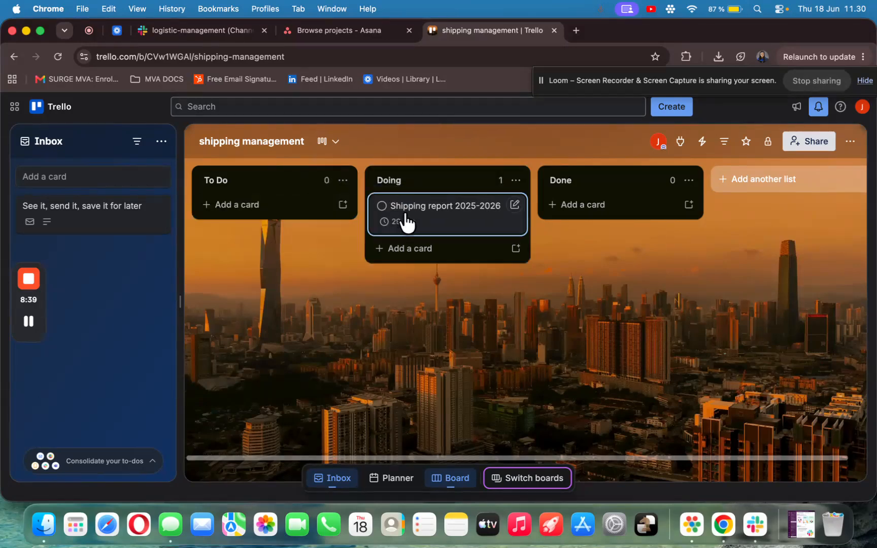
pyautogui.moveTo(462, 223); pyautogui.dragTo(643, 233)
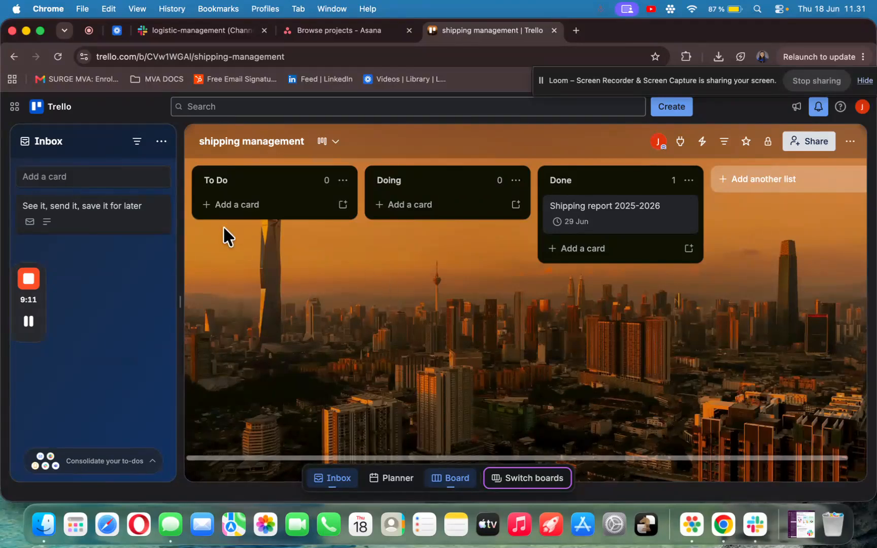
pyautogui.click(197, 31)
pyautogui.click(446, 33)
pyautogui.click(344, 31)
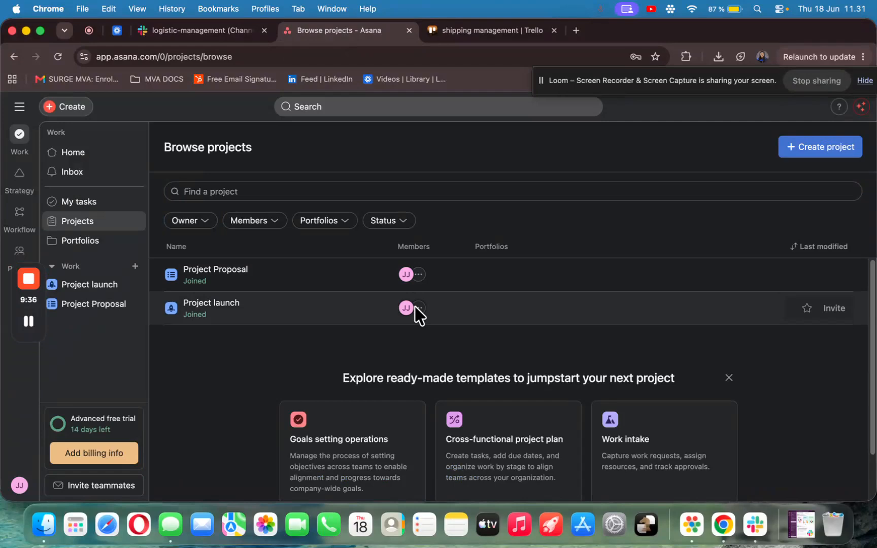
pyautogui.click(493, 31)
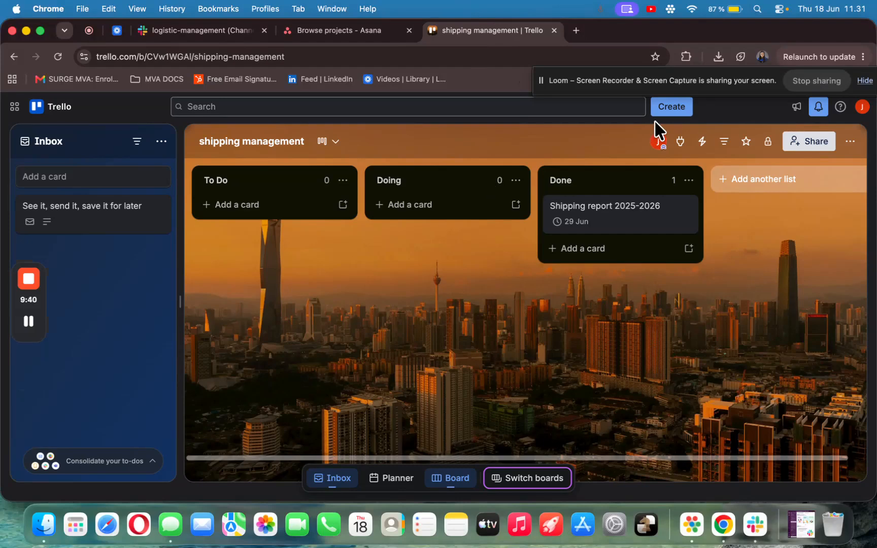
pyautogui.click(670, 107)
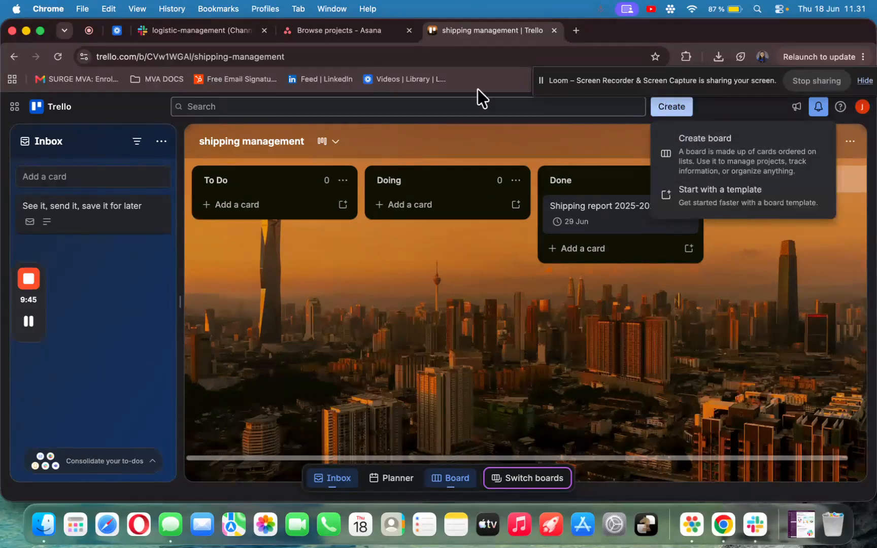
# - Switch to Asana and start a new blank project from the organization's templates
pyautogui.click(355, 33)
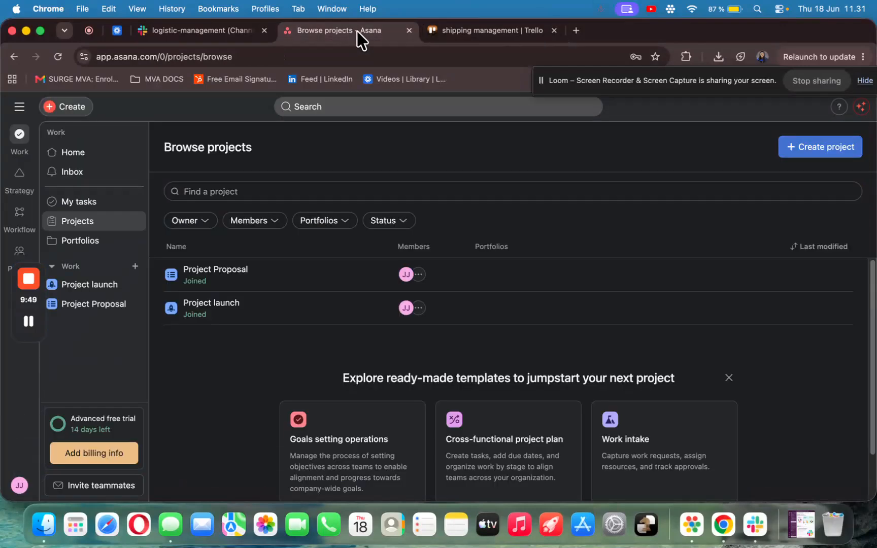
pyautogui.click(81, 153)
pyautogui.click(68, 107)
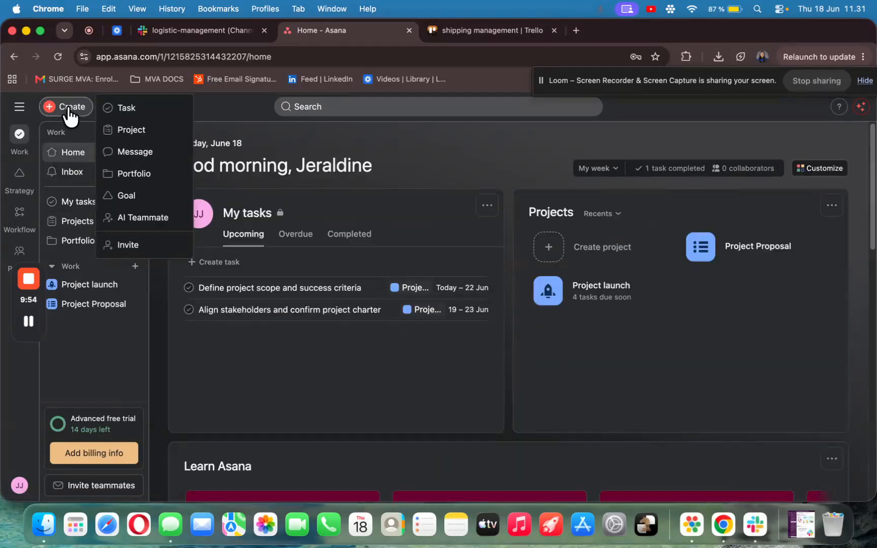
pyautogui.click(145, 132)
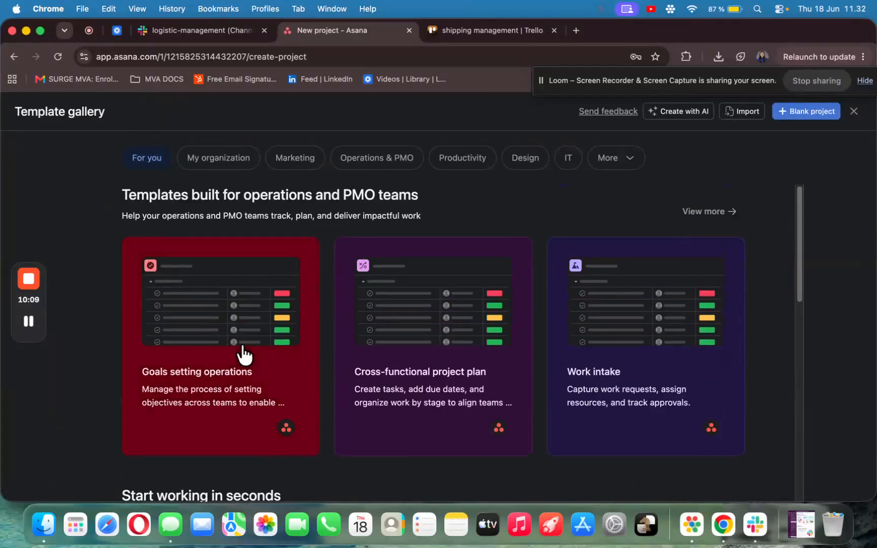
pyautogui.click(215, 163)
pyautogui.click(167, 228)
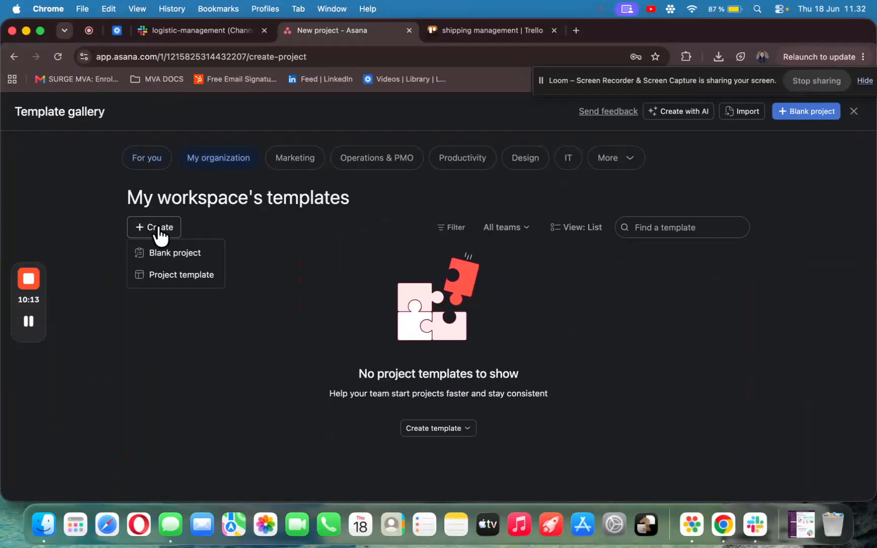
pyautogui.click(177, 261)
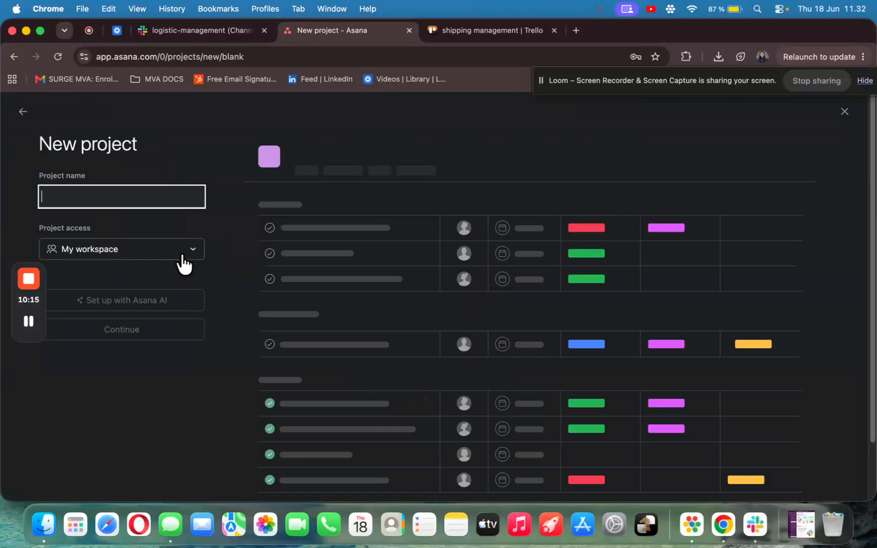
# - Name the project "Shipping Management", set its access to Private, and create it with the recommended views
pyautogui.click(56, 194)
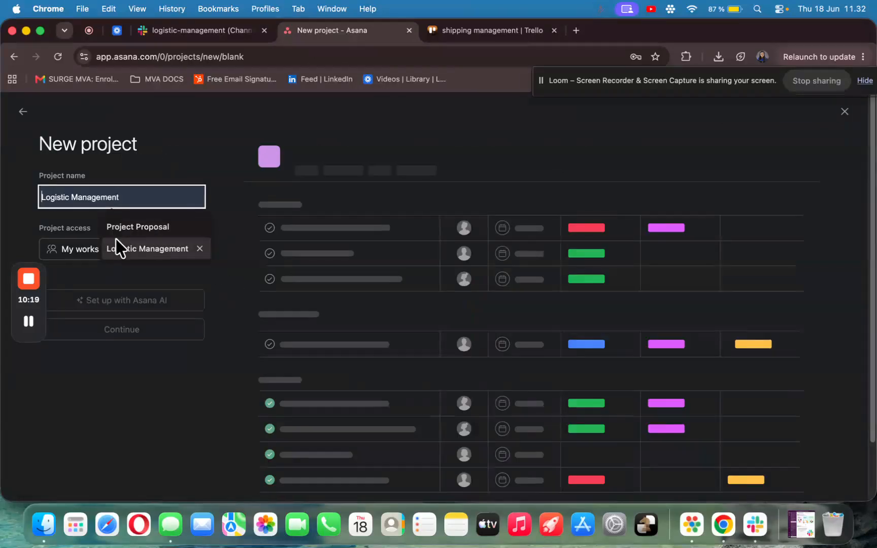
pyautogui.write('s')
pyautogui.press('BackSpace')
pyautogui.write('Shipping')
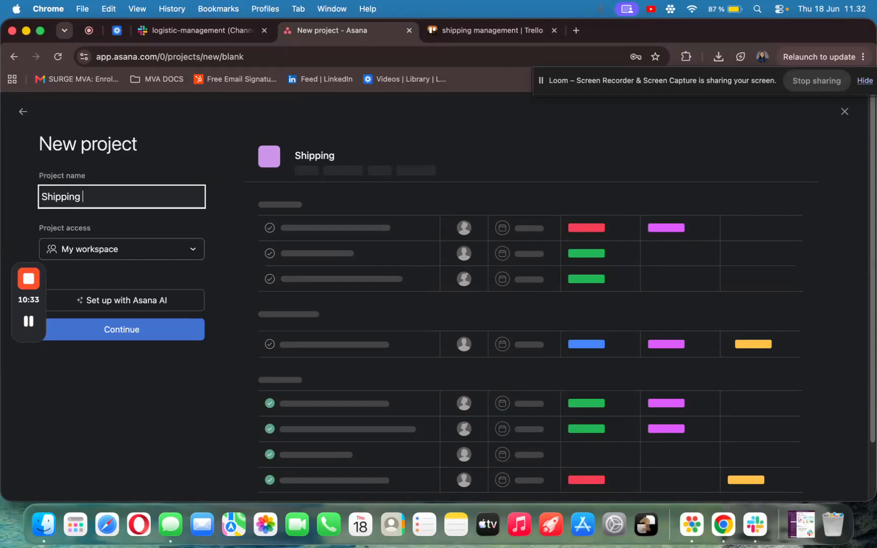
pyautogui.write('Management')
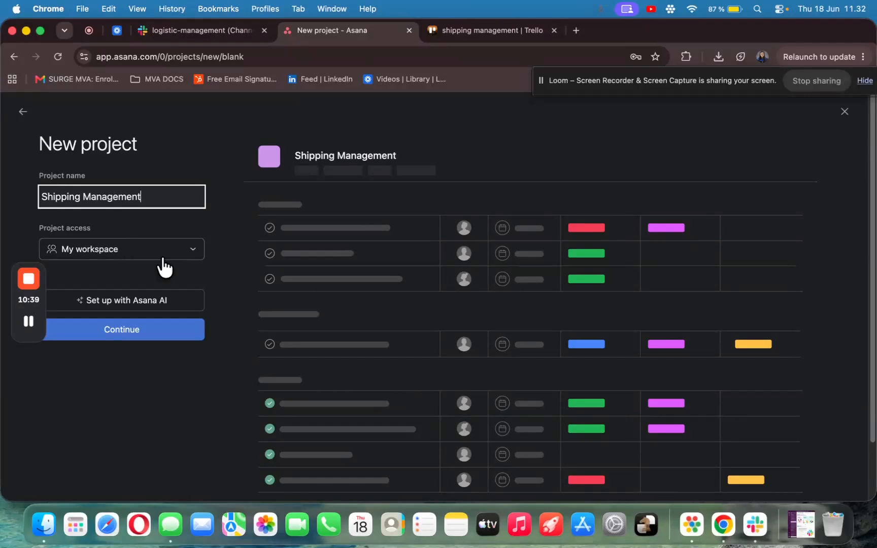
pyautogui.click(193, 251)
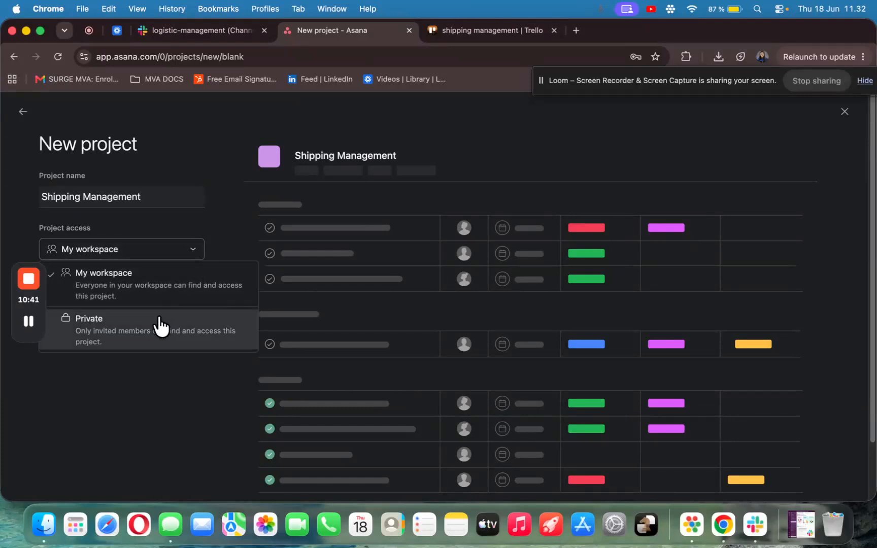
pyautogui.click(144, 331)
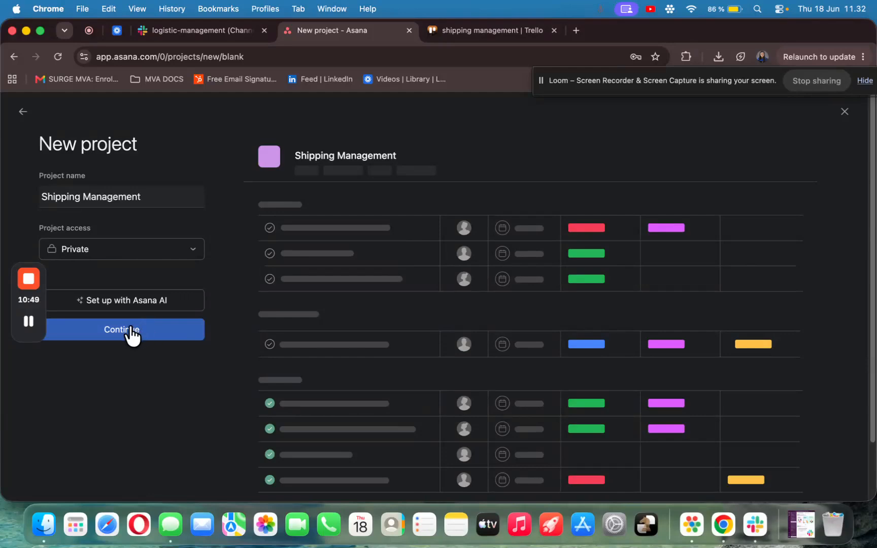
pyautogui.click(131, 333)
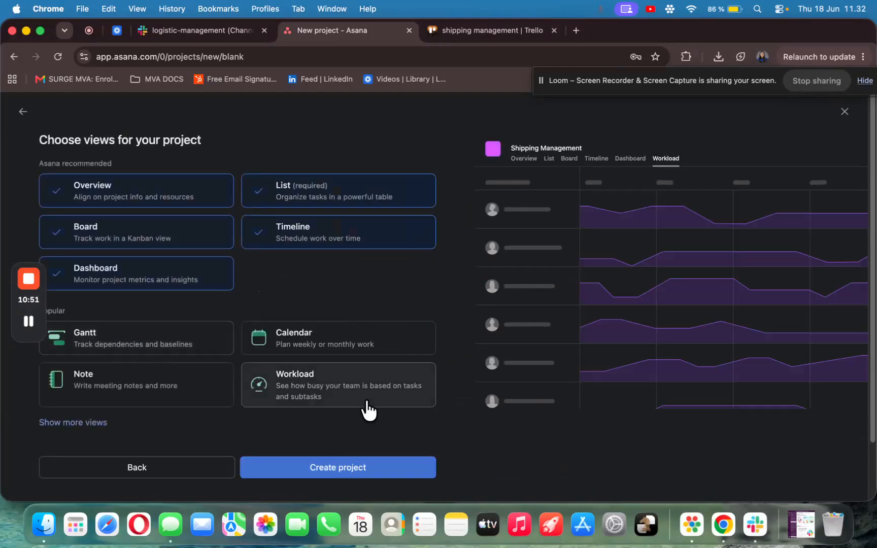
pyautogui.click(340, 469)
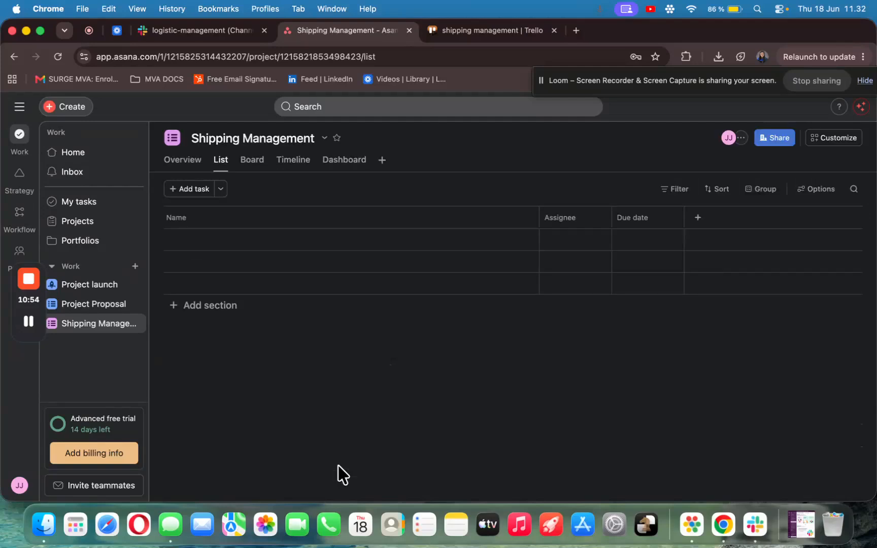
# - Add a task named "Shipping report 2025-2026" to the Shipping Management project
pyautogui.click(200, 192)
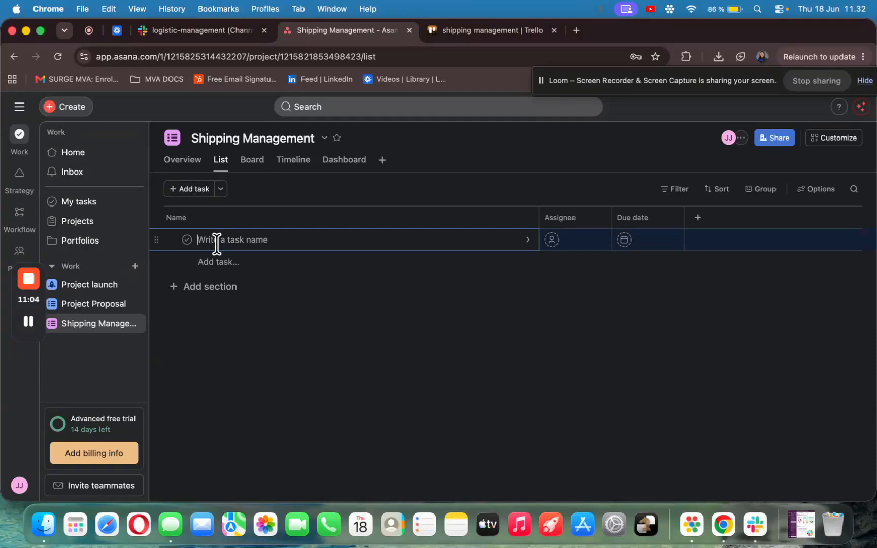
pyautogui.write('Shipping report 2025-2026')
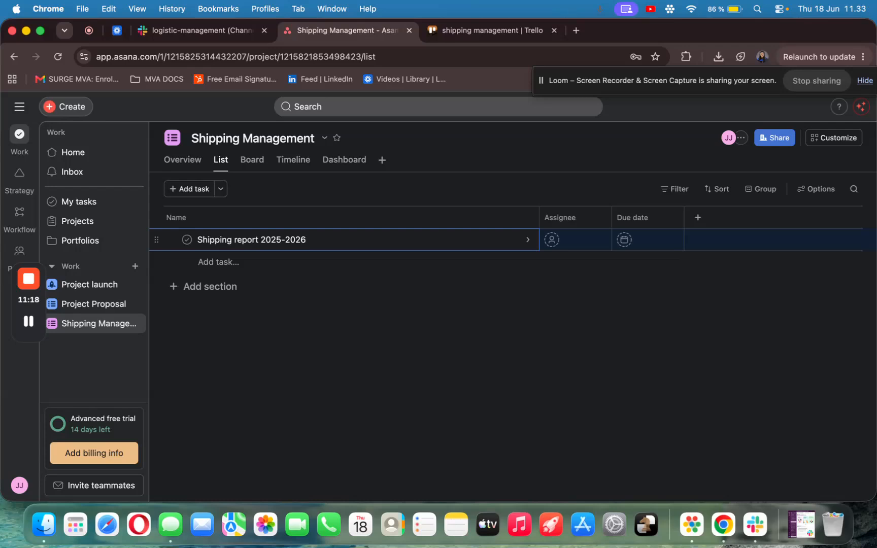
pyautogui.press('Return')
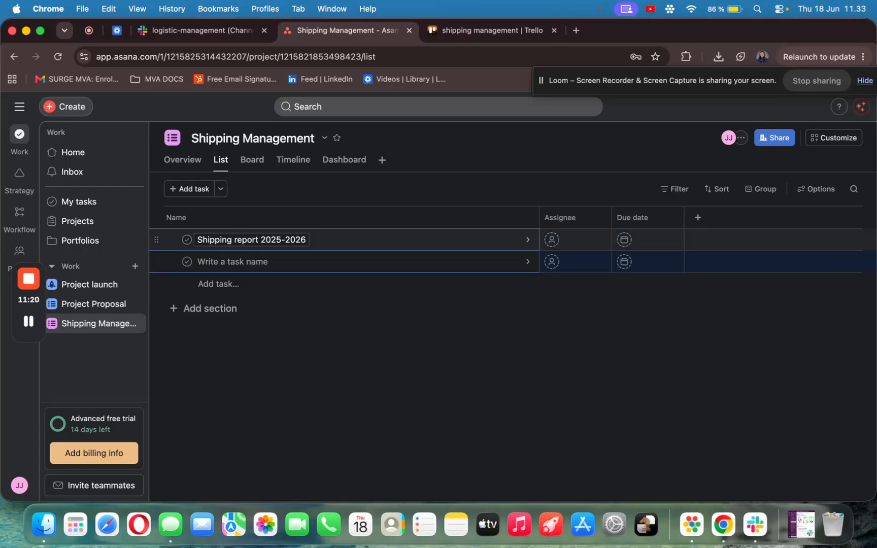
# - Assign the Shipping report 2025-2026 task to the workspace member and set its due date to 30/06/26
pyautogui.click(551, 241)
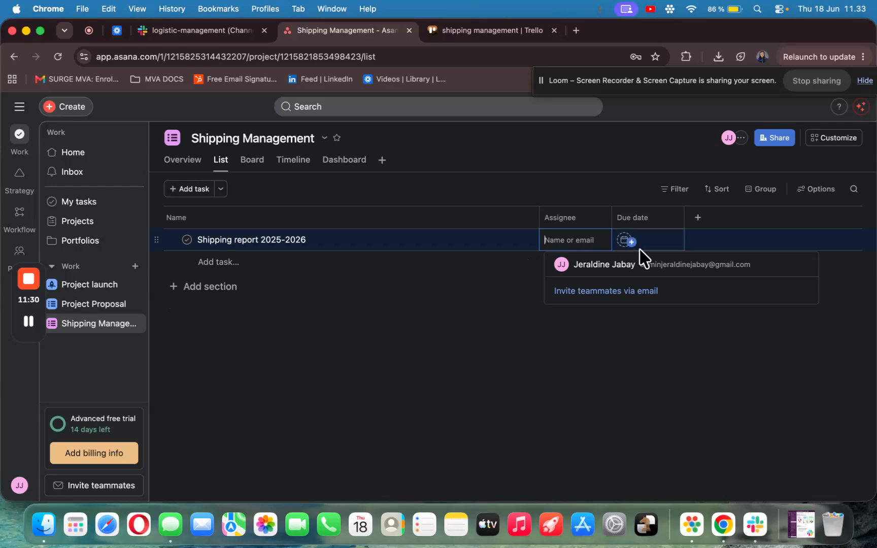
pyautogui.click(646, 268)
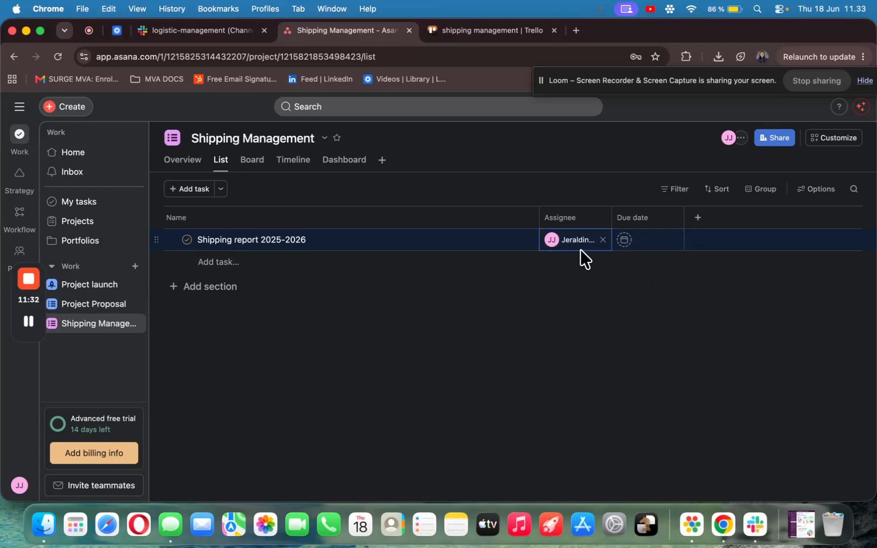
pyautogui.click(626, 243)
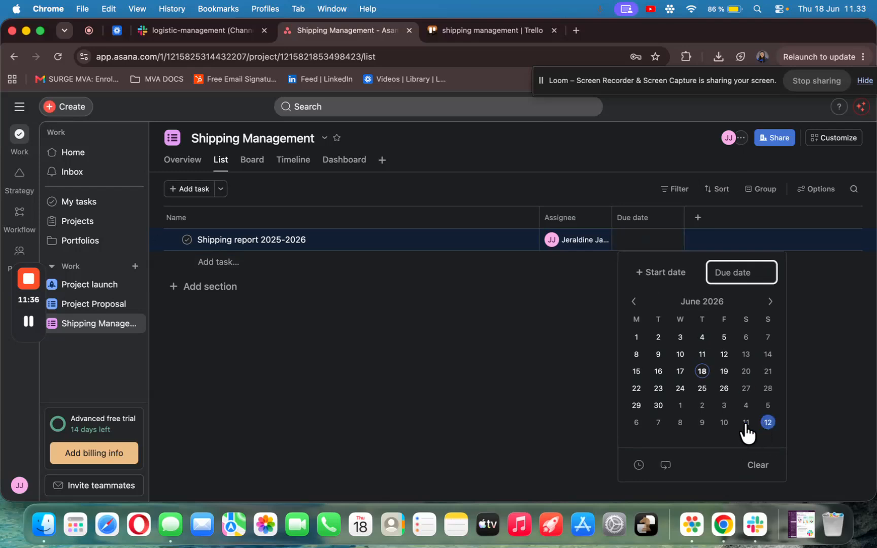
pyautogui.click(658, 406)
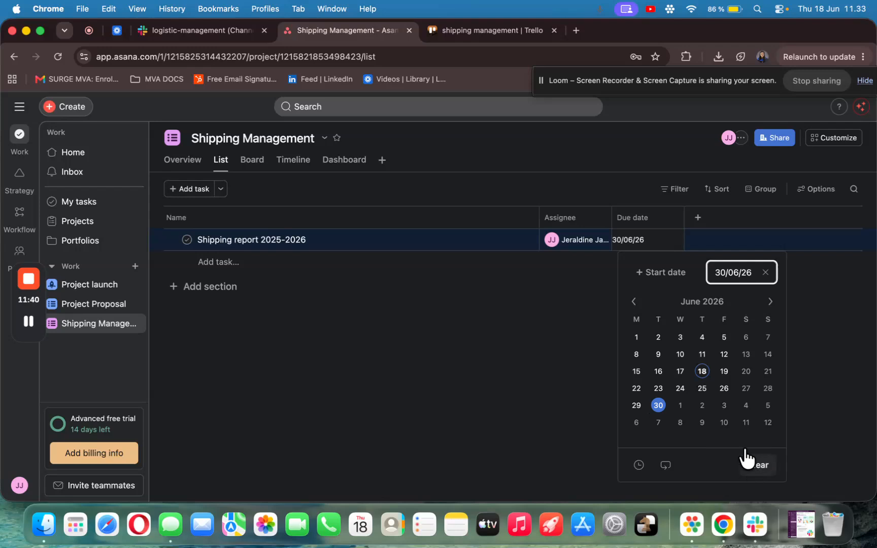
pyautogui.click(807, 386)
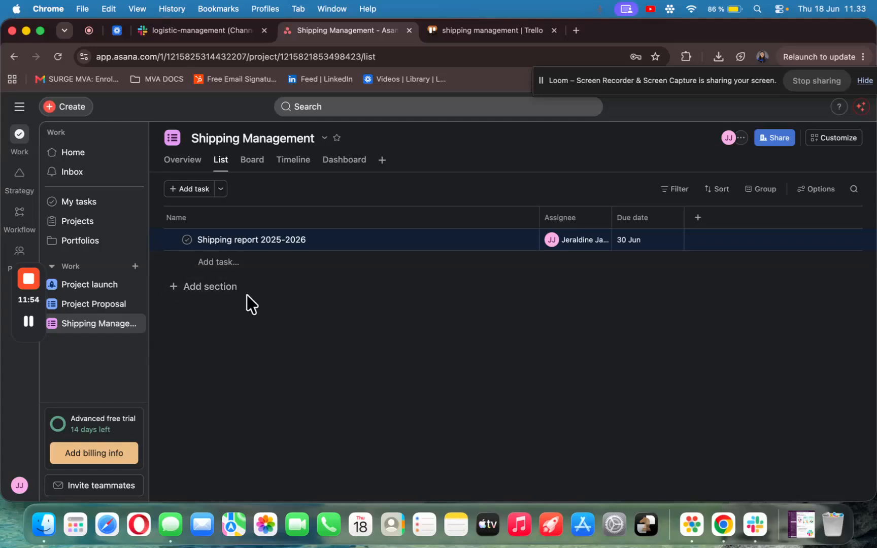
# - Add three sections named "to do", "doing" and "done" below the task
pyautogui.click(221, 287)
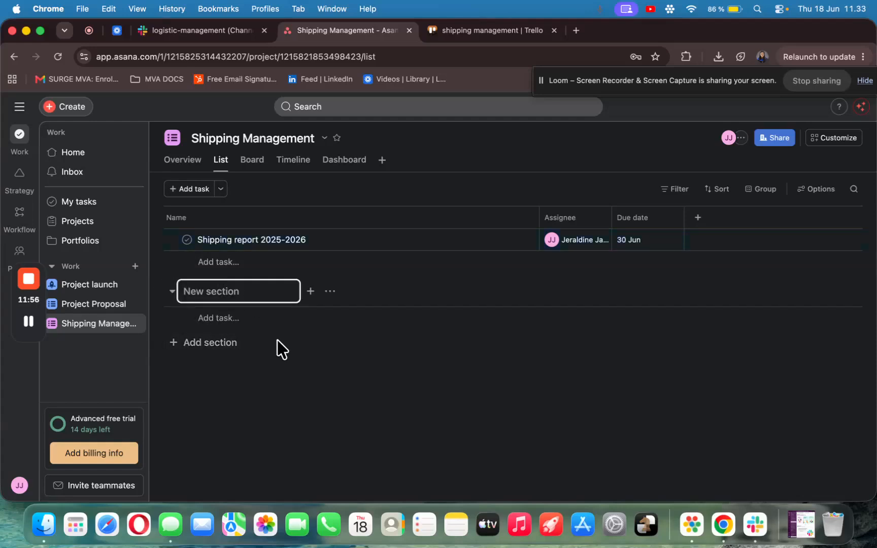
pyautogui.write('to do')
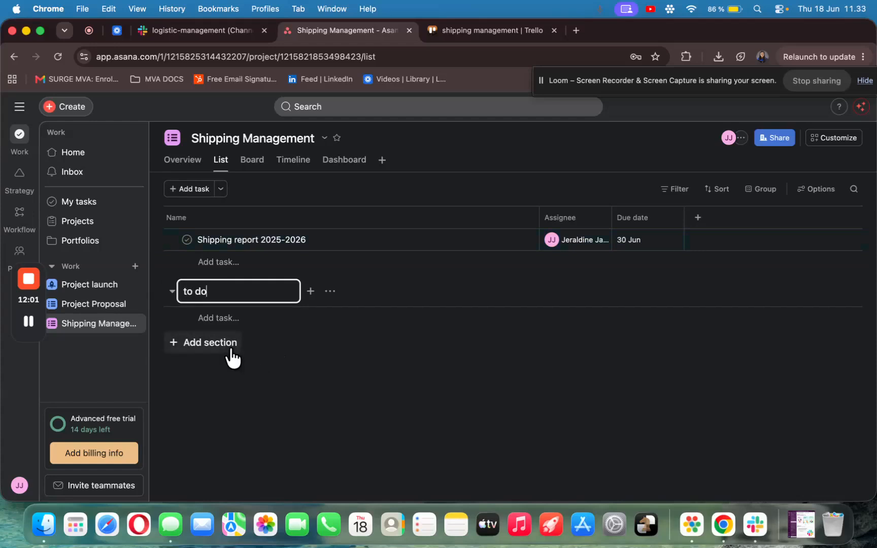
pyautogui.click(227, 345)
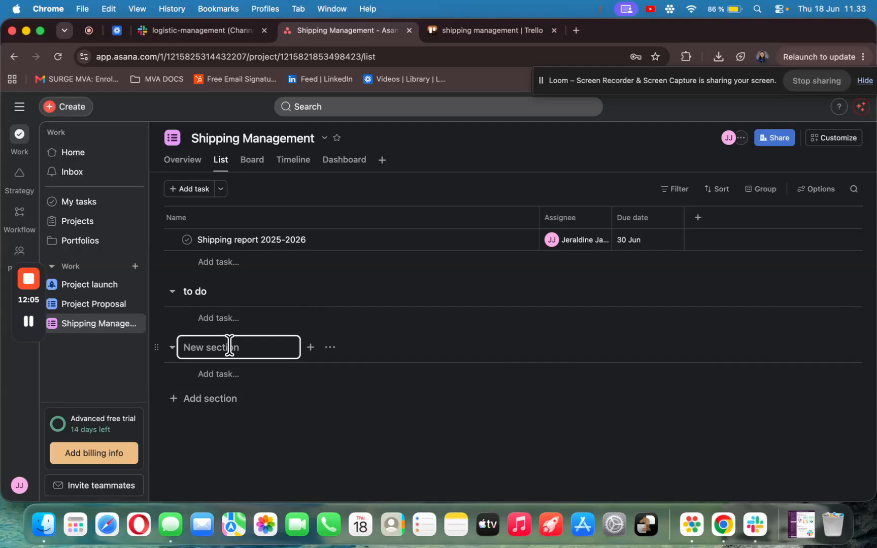
pyautogui.write('doing')
pyautogui.click(229, 401)
pyautogui.write('done')
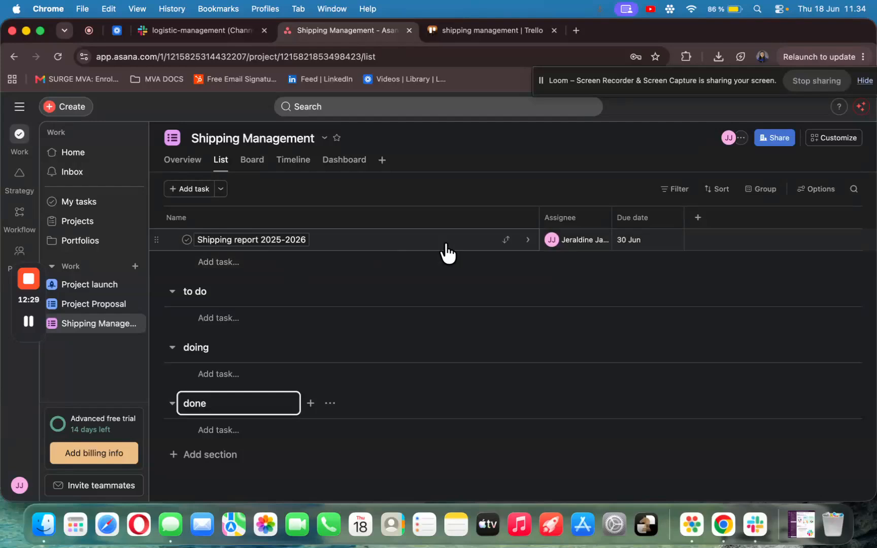
# - Move the Shipping report 2025-2026 task into the to do section, on to doing, and finally to done
pyautogui.click(506, 246)
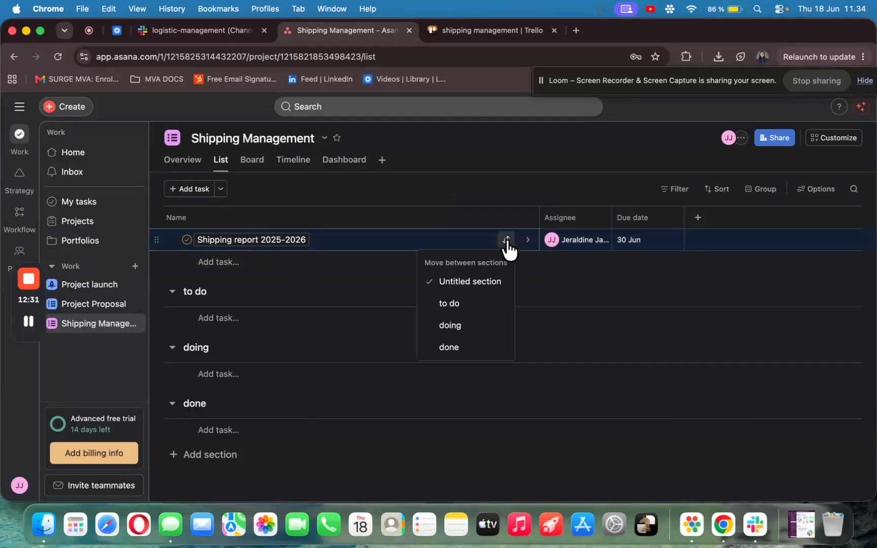
pyautogui.click(473, 302)
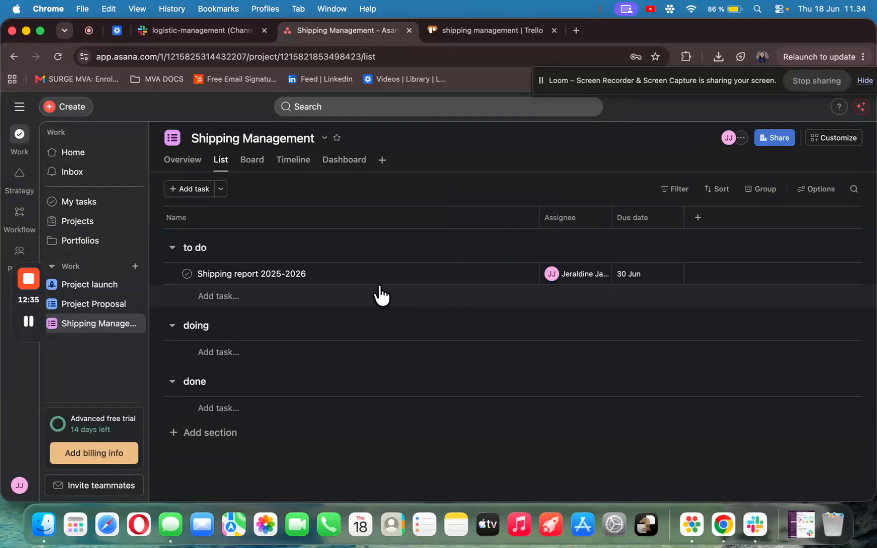
pyautogui.click(506, 274)
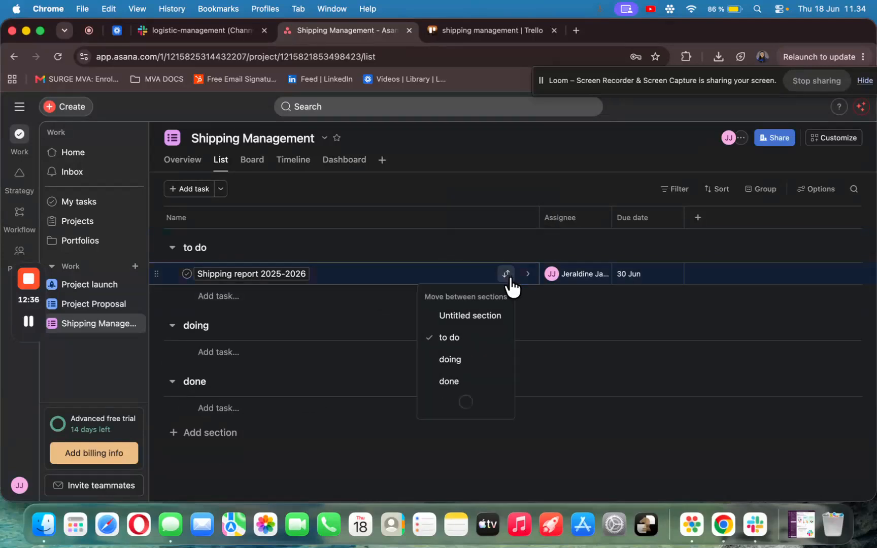
pyautogui.click(464, 364)
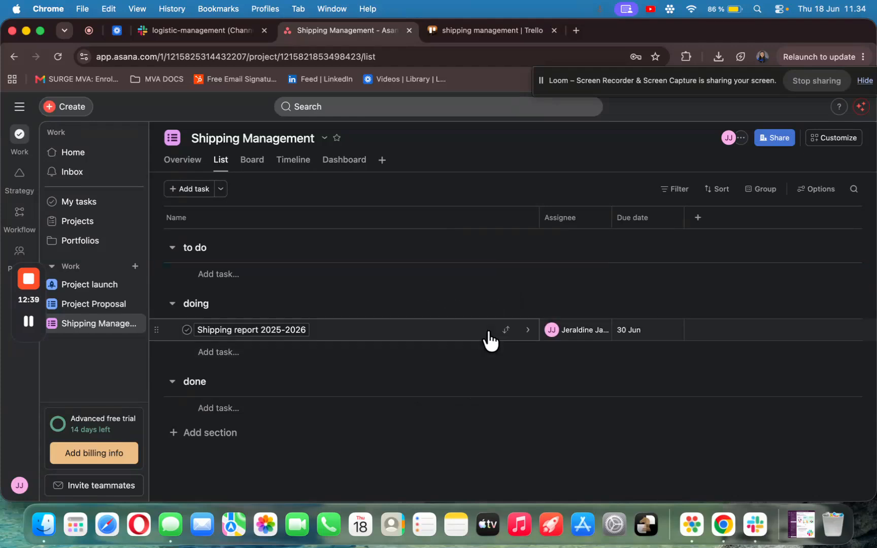
pyautogui.click(505, 330)
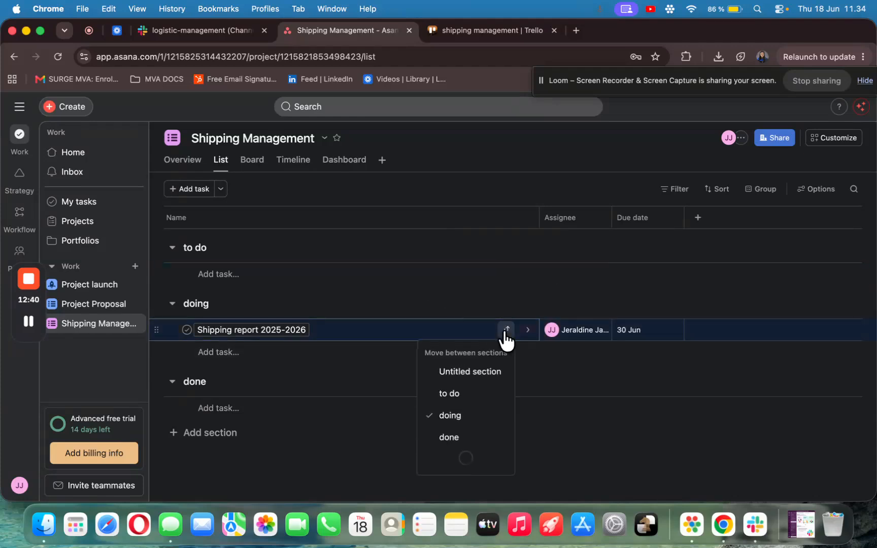
pyautogui.click(453, 438)
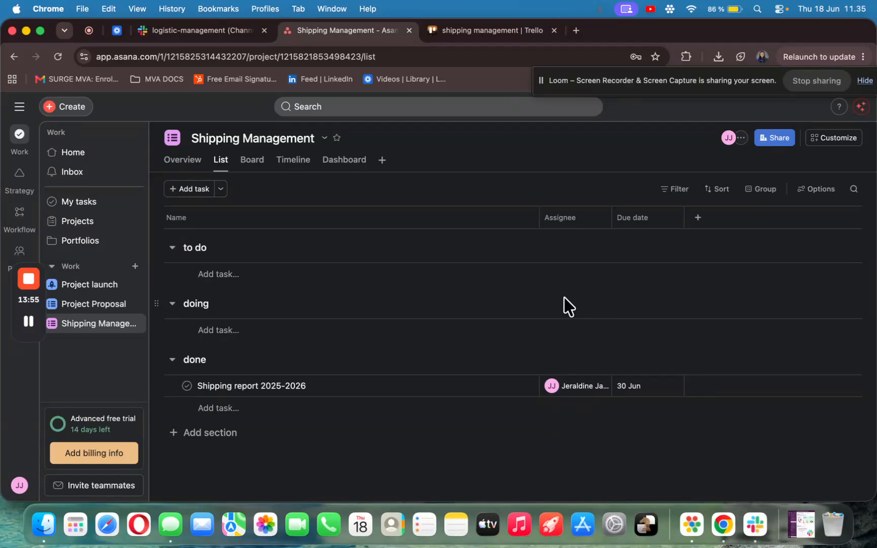
pyautogui.click(91, 30)
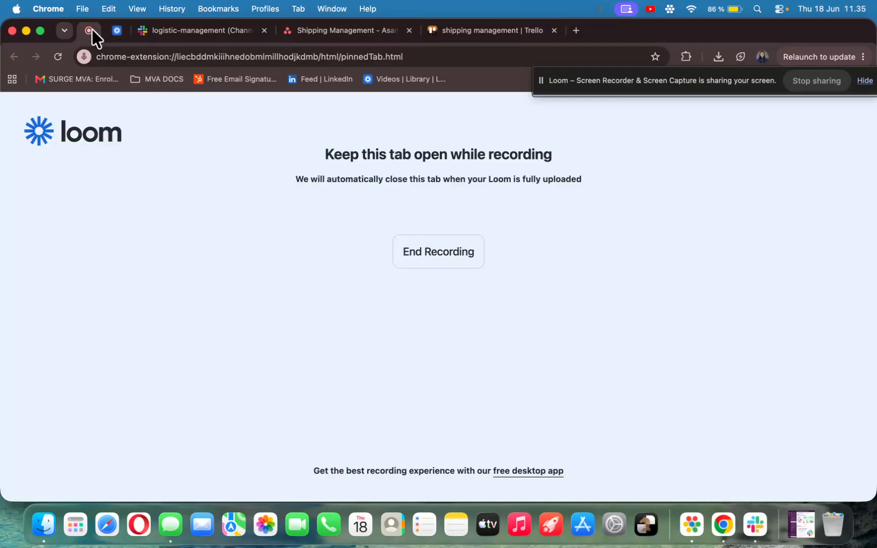